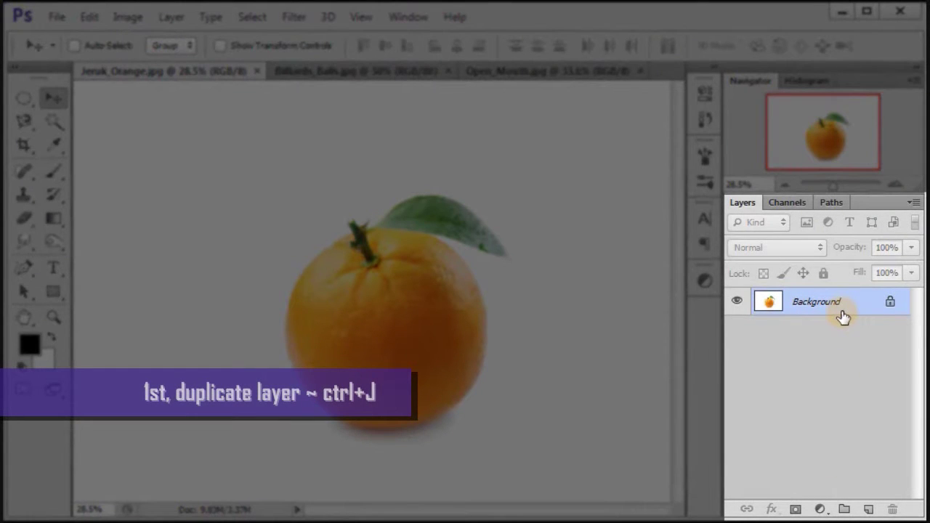
Step: Duplicate the orange layer and bulge its lower sides with Liquify's Bloat Tool at size 300
key("ctrl+j")
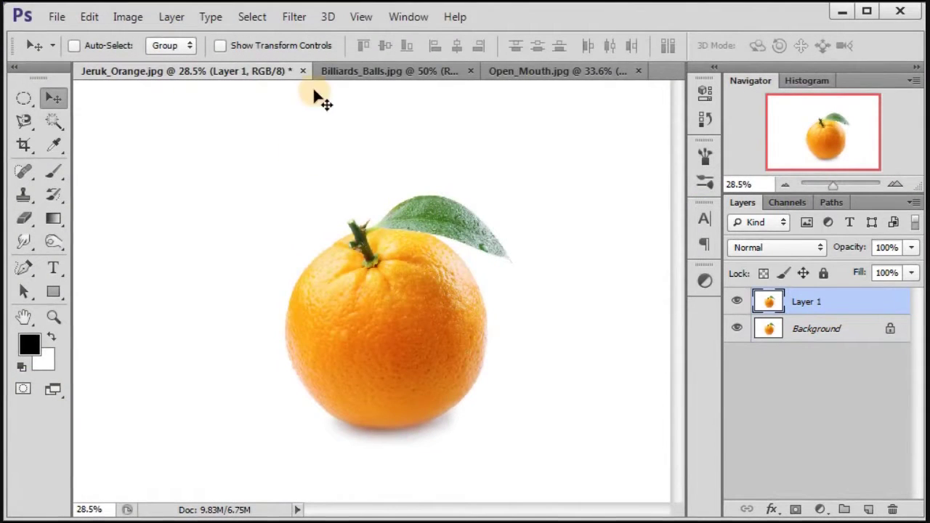
left_click(296, 19)
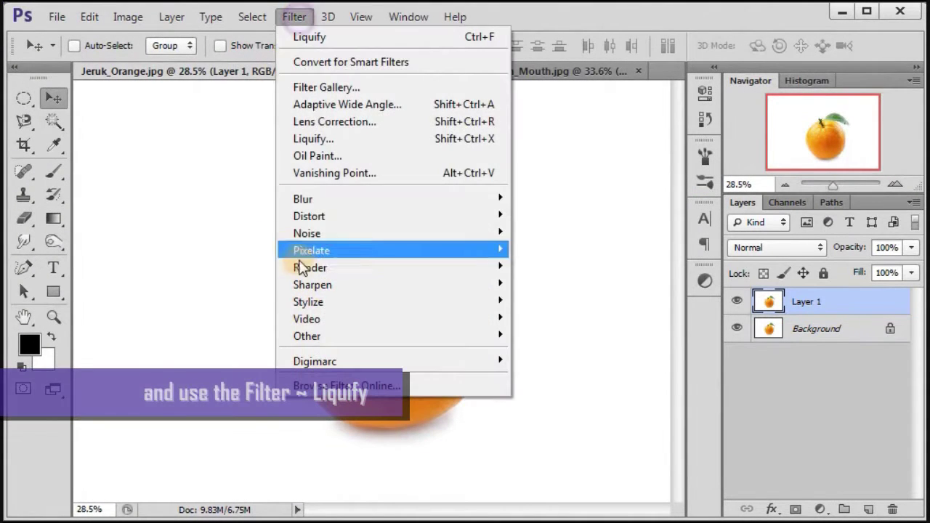
left_click(403, 141)
left_click(24, 114)
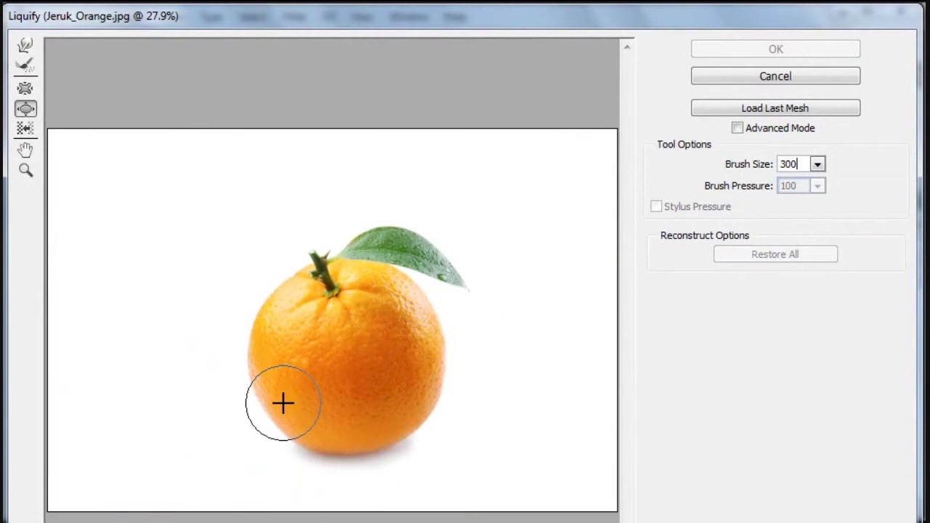
left_click_drag(280, 403, 270, 401)
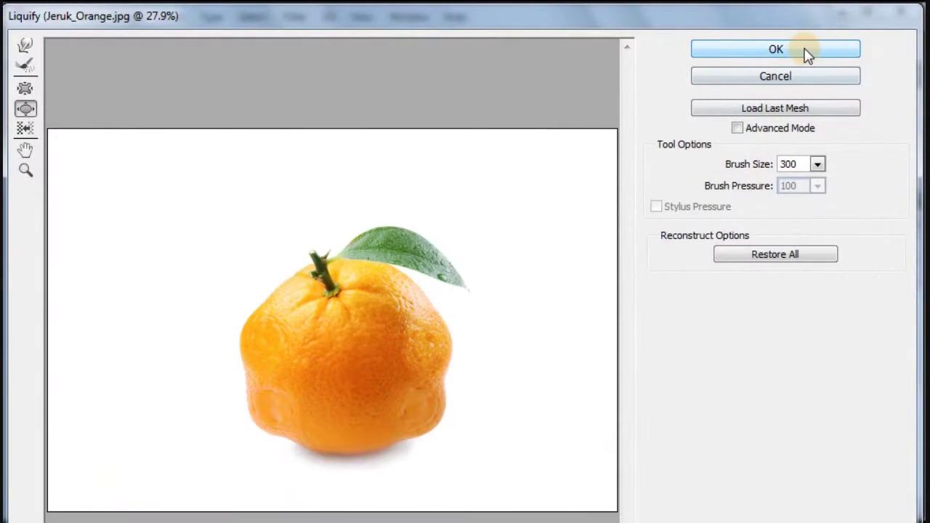
left_click(805, 50)
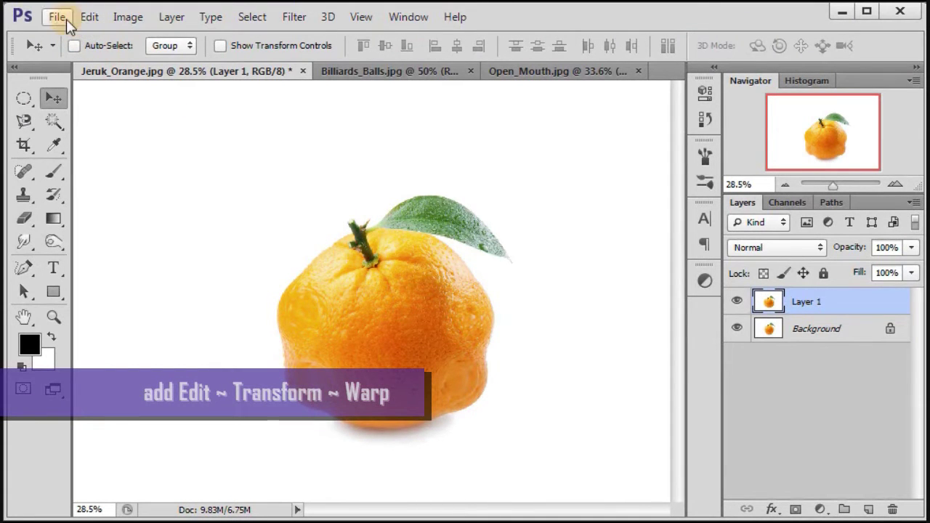
Step: Start a warp on Layer 1 and reshape the grid's left, right and bottom edges
left_click(87, 19)
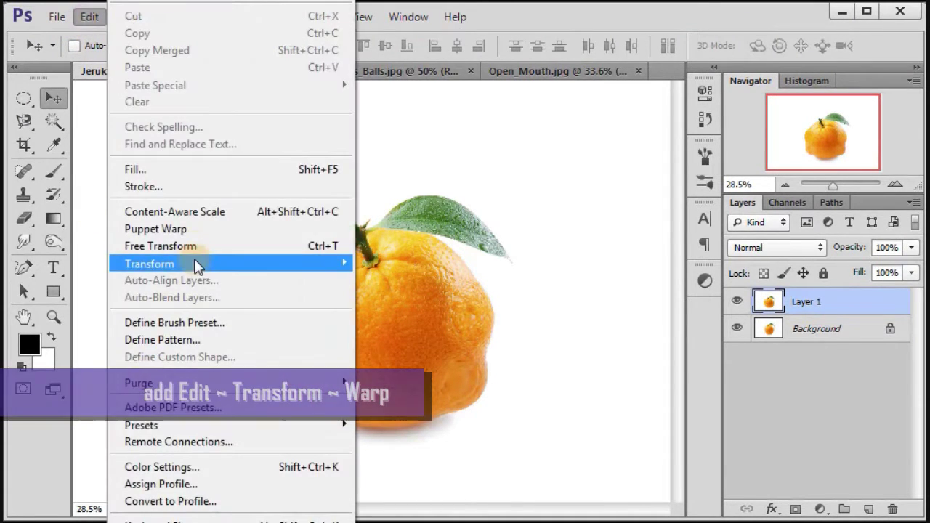
mouse_move(149, 264)
left_click(402, 379)
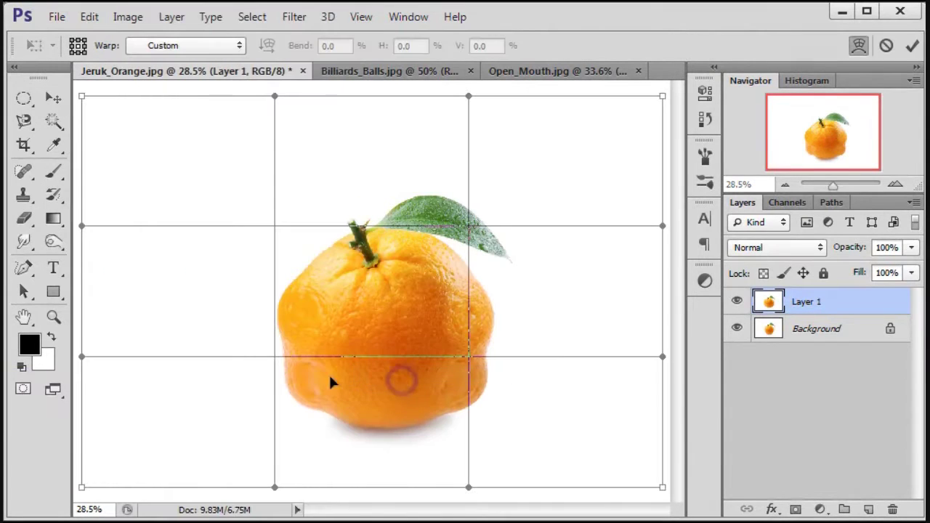
left_click_drag(81, 356, 169, 356)
left_click_drag(81, 226, 99, 216)
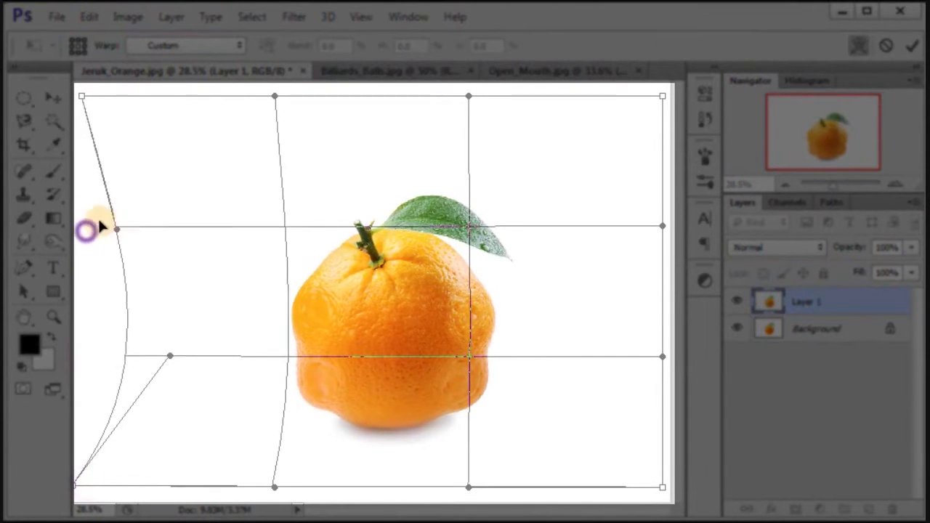
left_click_drag(169, 357, 211, 365)
left_click_drag(661, 358, 619, 354)
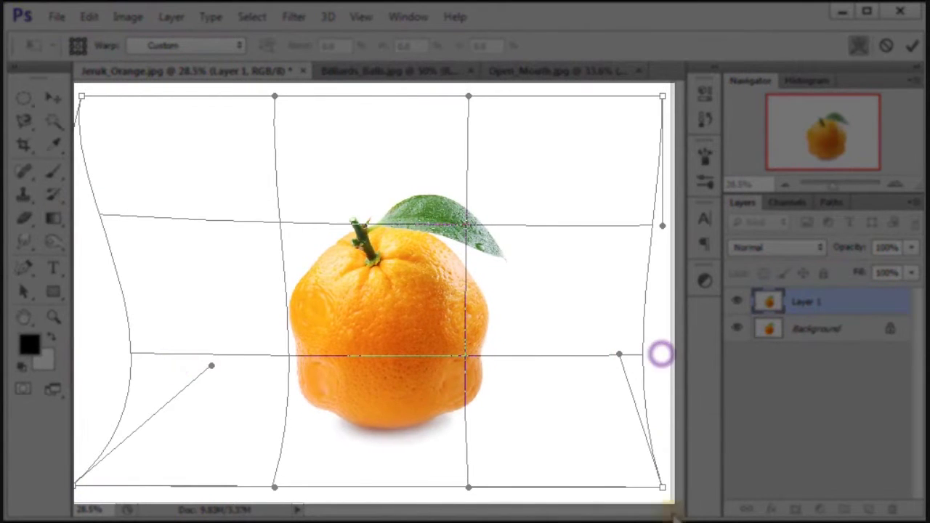
left_click_drag(662, 487, 661, 486)
left_click_drag(663, 226, 657, 222)
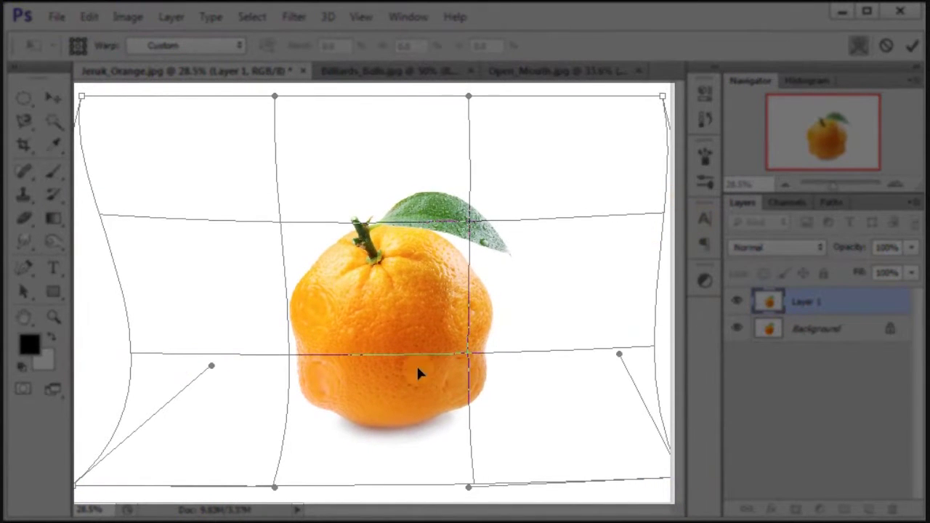
Step: Pull the orange's top upward, commit the warp, and toggle Layer 1 to compare
left_click_drag(211, 366, 202, 359)
mouse_move(278, 219)
left_mouse_down()
mouse_move(282, 205)
mouse_move(271, 213)
left_mouse_up()
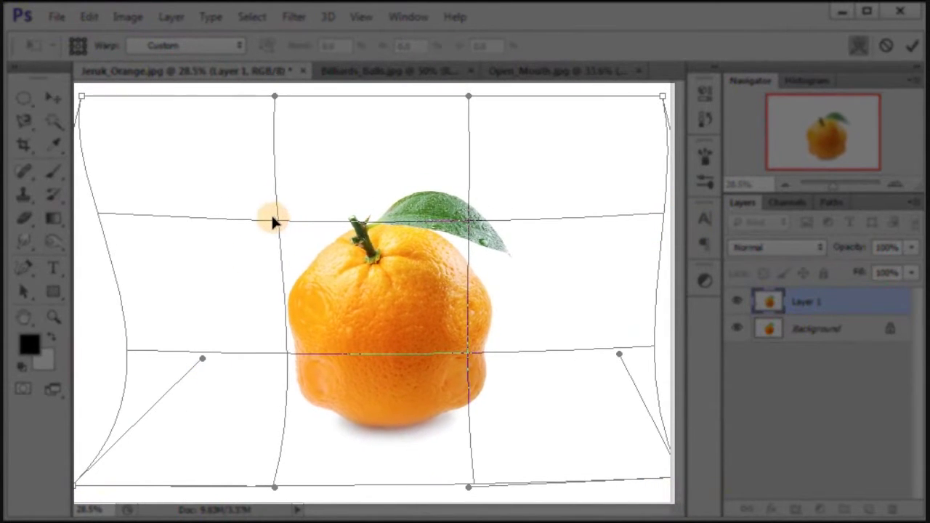
left_click(284, 354)
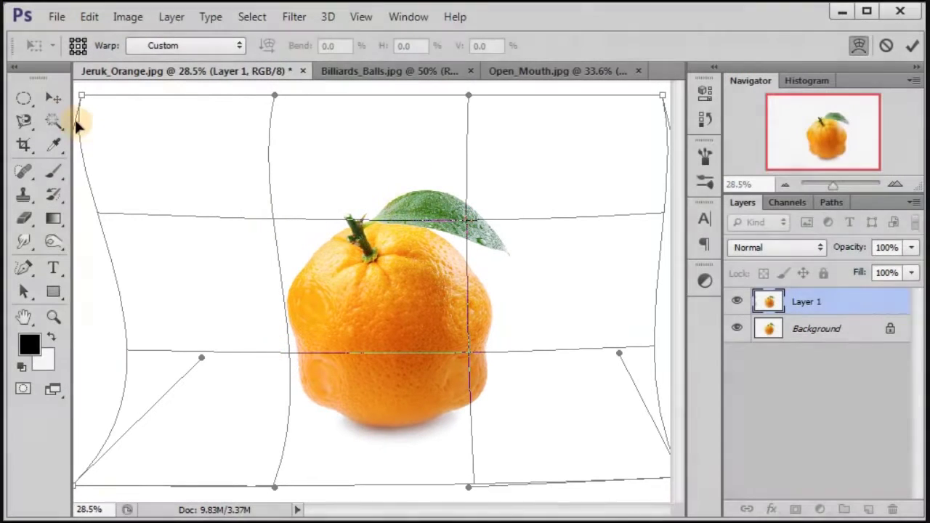
left_click(54, 98)
left_click(413, 226)
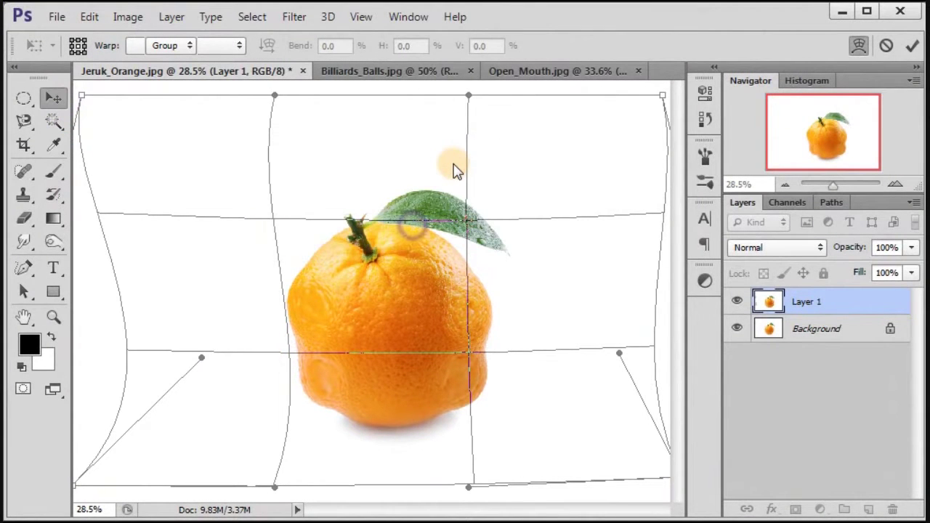
left_click(737, 301)
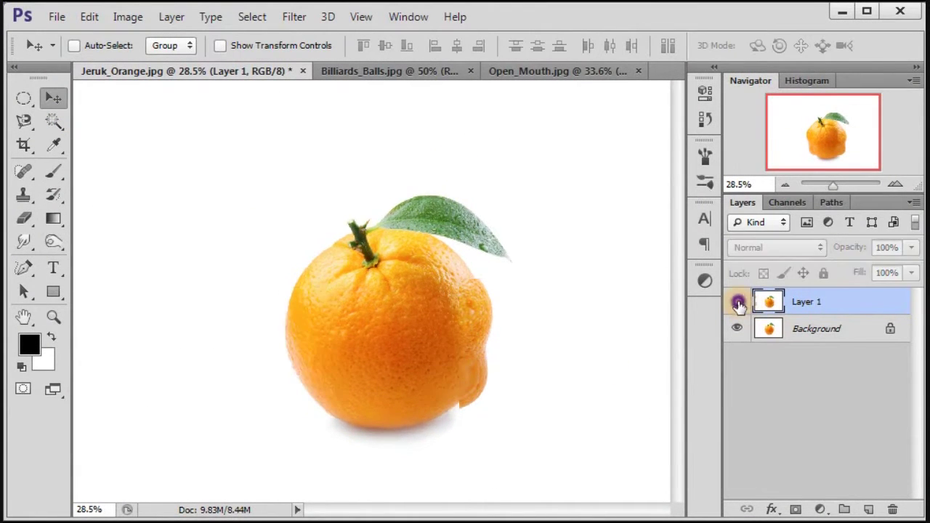
left_click(738, 301)
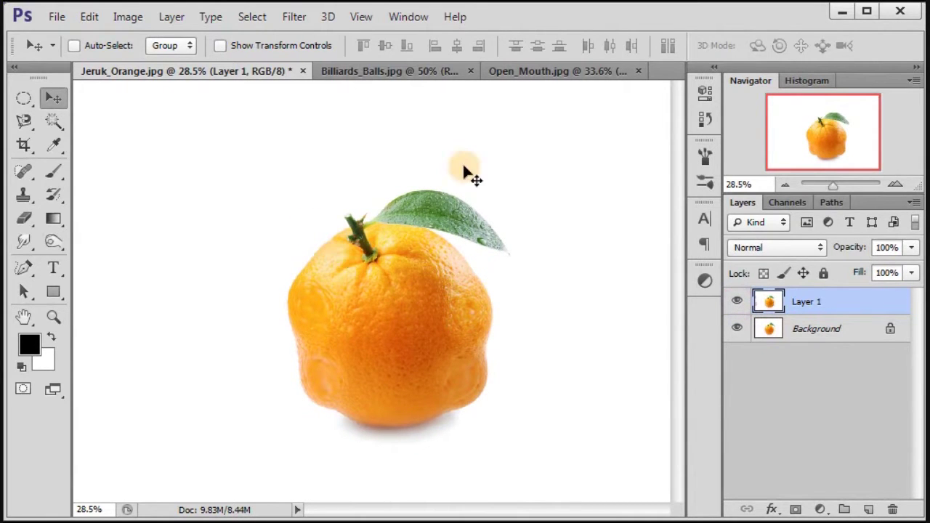
Step: Drag the Open_Mouth.jpg photo into the orange document, then close Open_Mouth.jpg
left_click(551, 72)
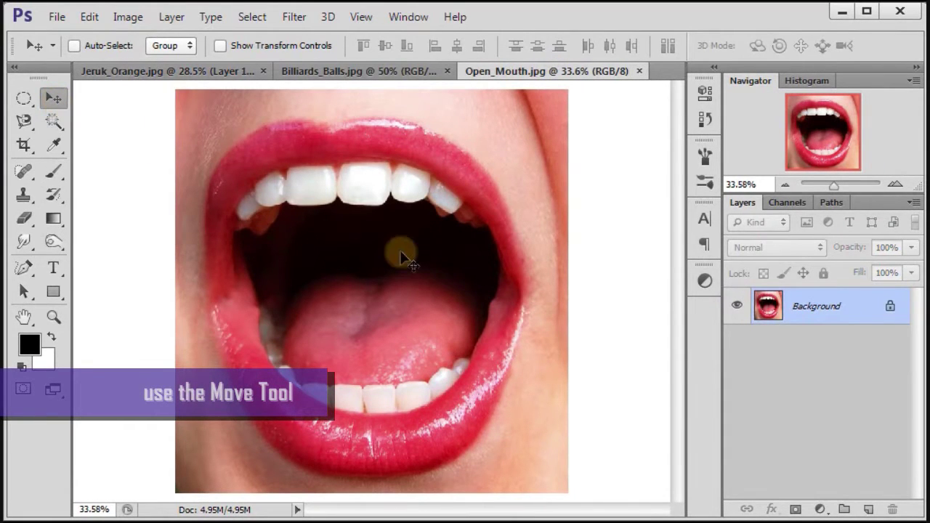
left_click_drag(400, 250, 384, 269)
left_click(582, 71)
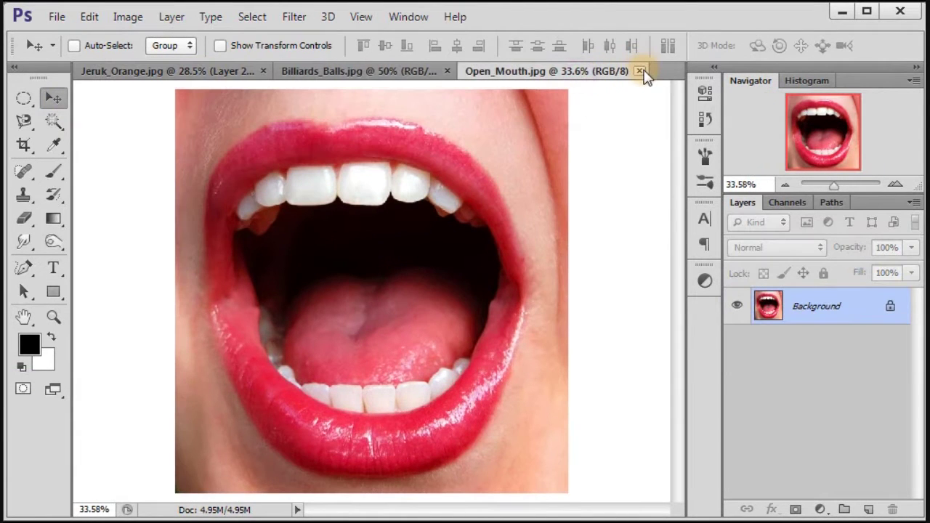
left_click(640, 71)
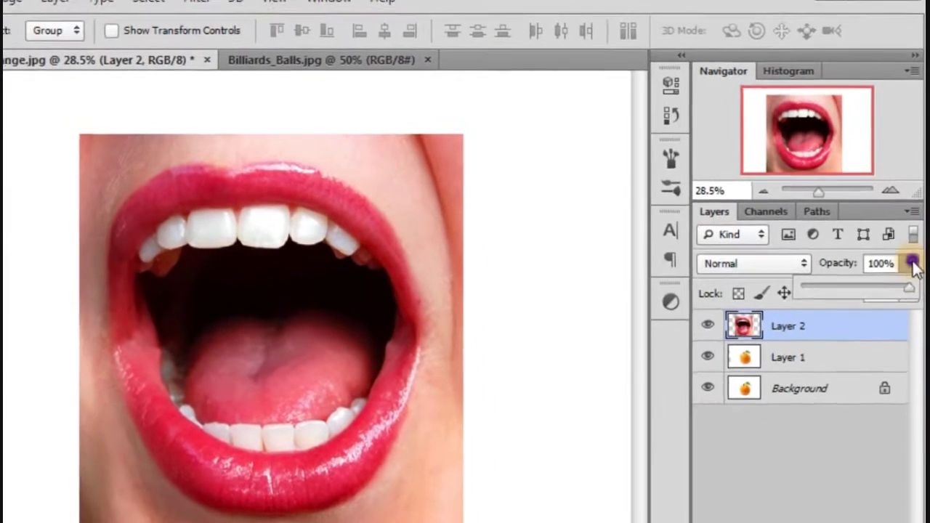
Step: Set the mouth layer's opacity to 55%
left_click(911, 248)
left_click_drag(910, 267, 908, 266)
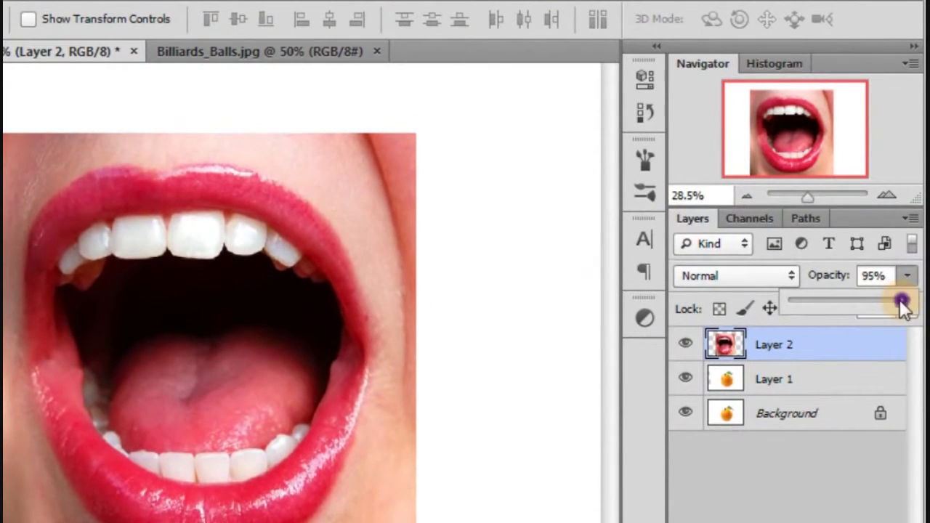
left_click_drag(902, 302, 854, 306)
left_click(878, 276)
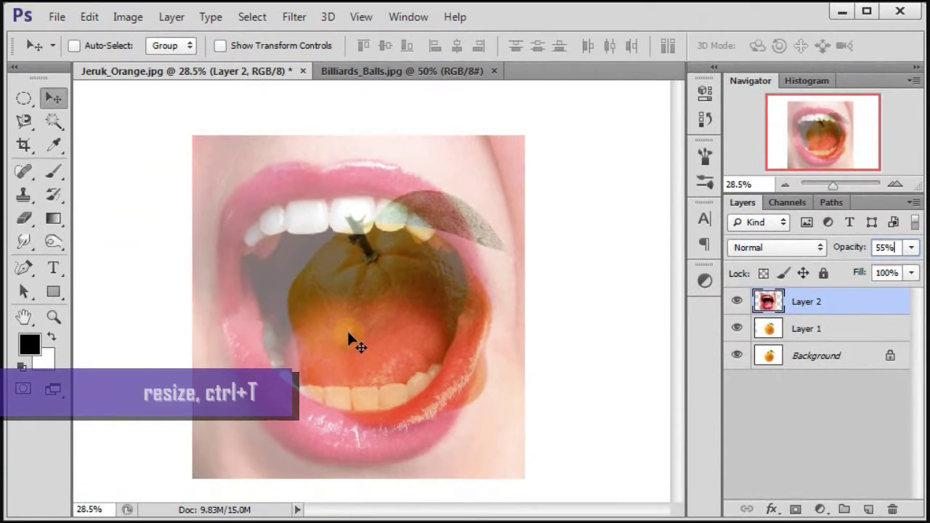
Step: Scale the mouth layer proportionally to 50% and move it over the orange's centre
key("ctrl+t")
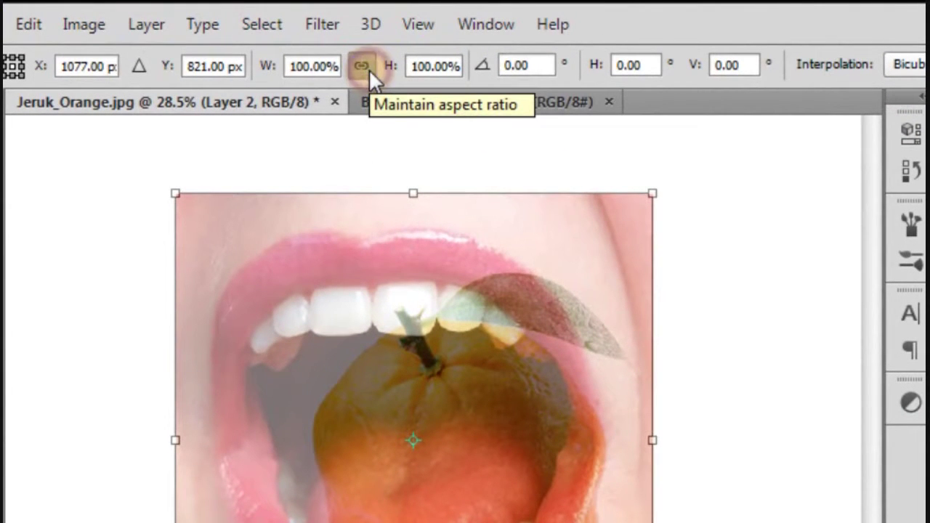
left_click(367, 67)
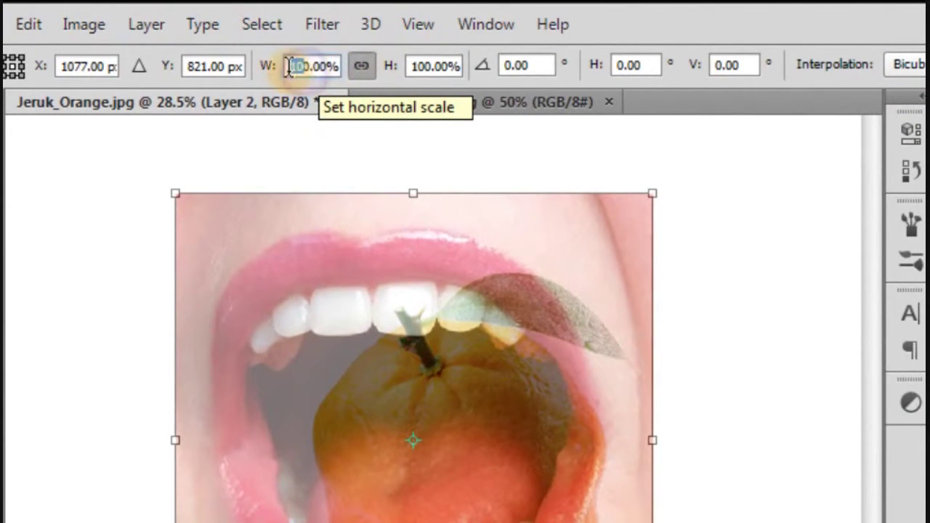
type("50")
key("Return")
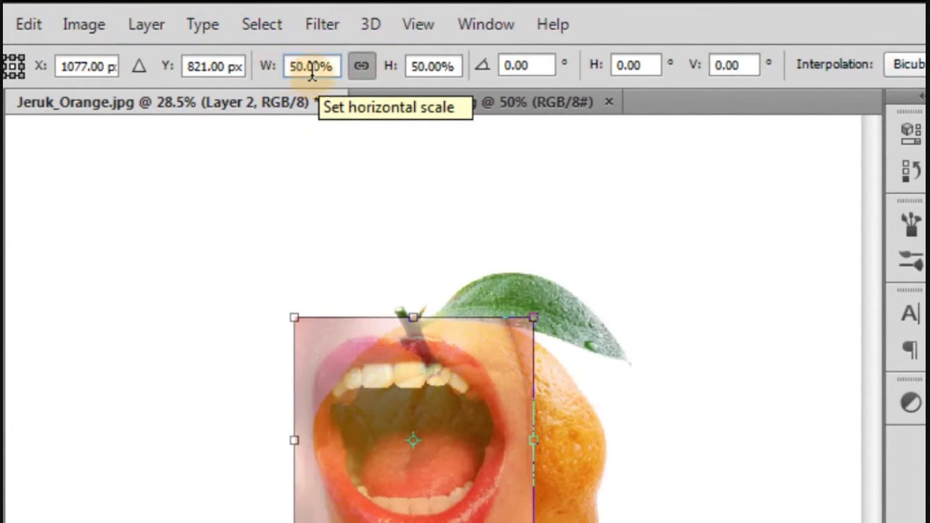
left_click(458, 65)
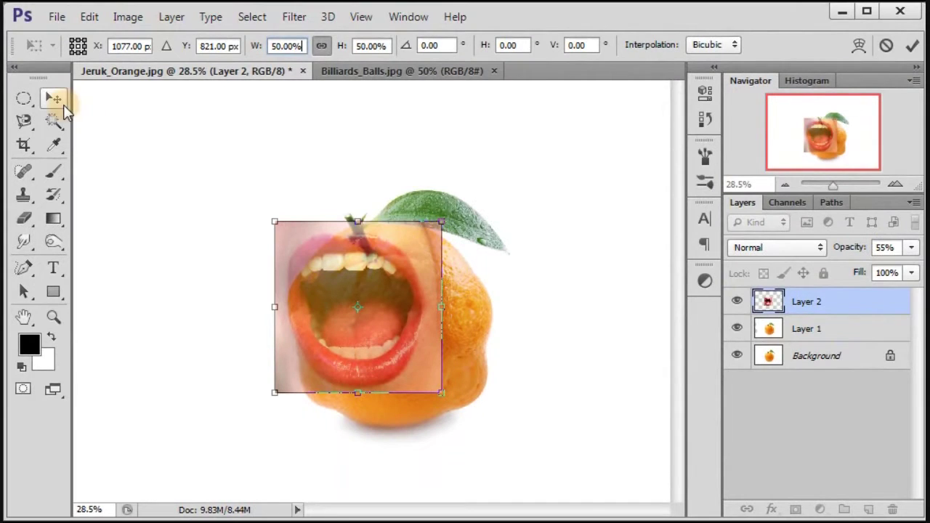
left_click(63, 101)
left_click(378, 223)
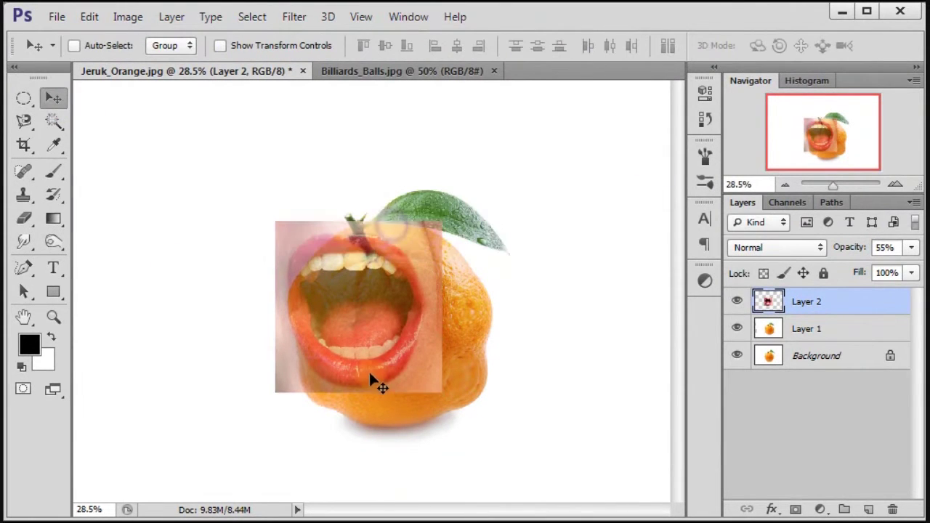
left_click_drag(371, 376, 412, 384)
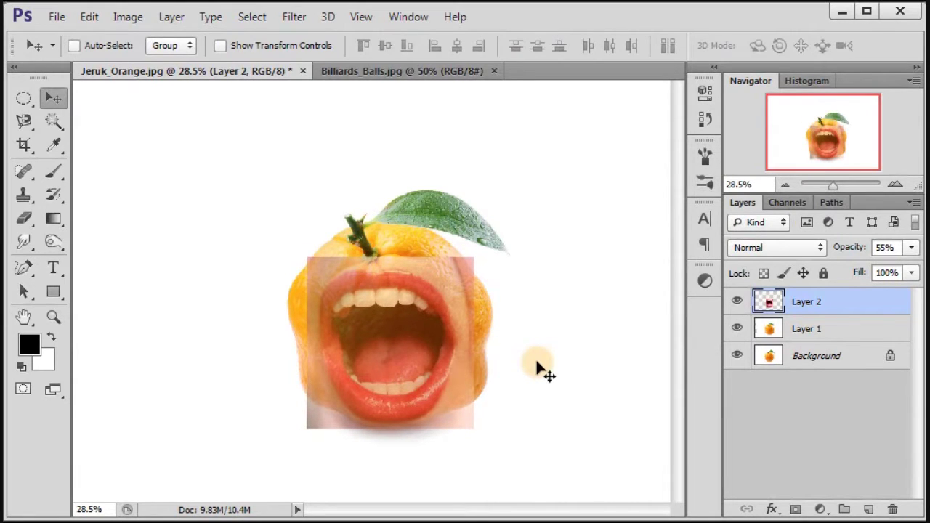
Step: Rotate the mouth layer about -3° and commit the transform
key("ctrl+t")
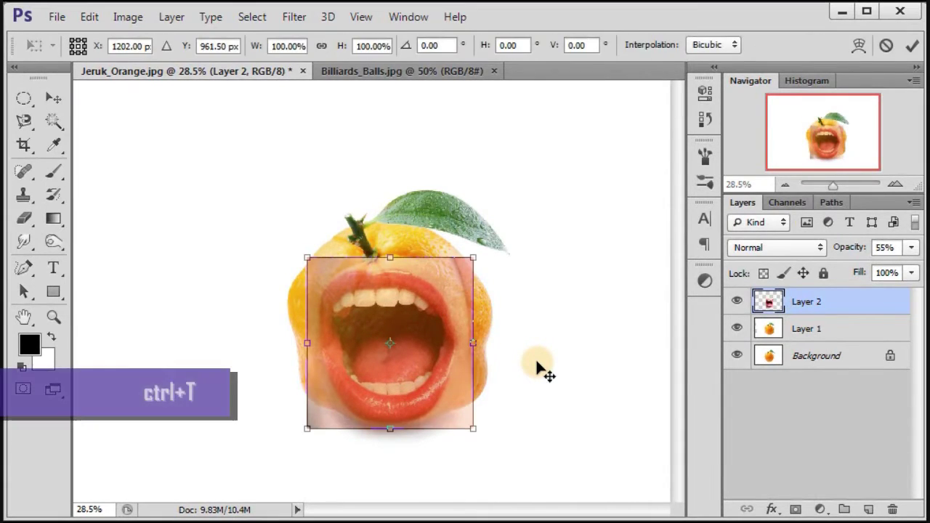
left_click_drag(525, 445, 537, 442)
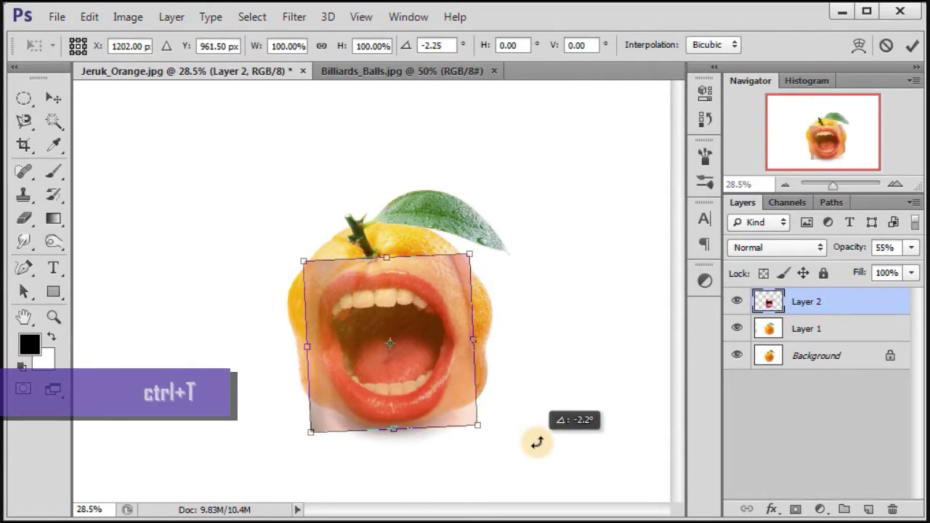
left_click(63, 99)
left_click(381, 225)
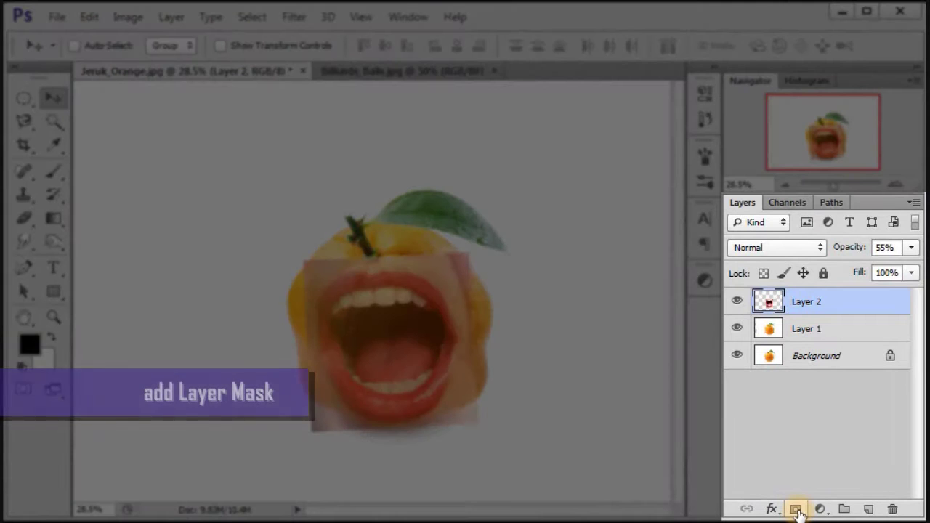
Step: Add a layer mask to Layer 2 and erase the patch's left, top and right edges
left_click(798, 509)
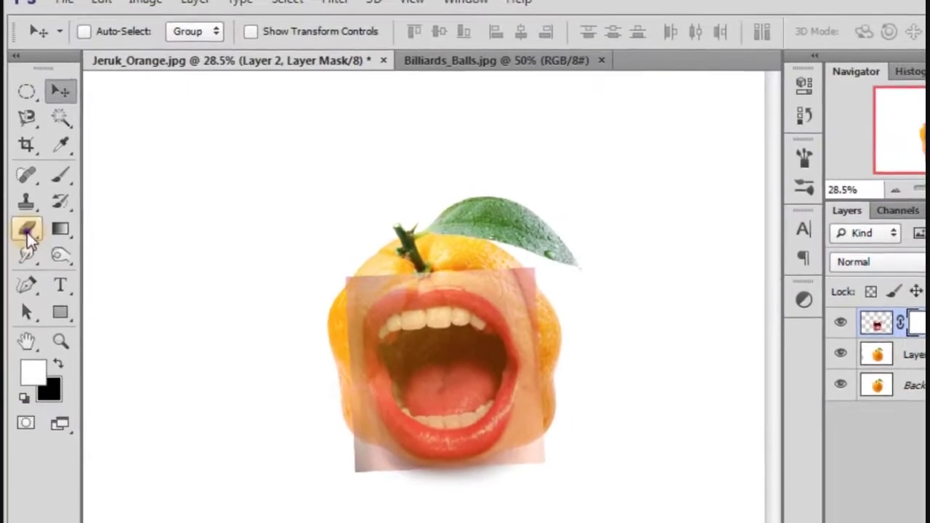
left_click(27, 233)
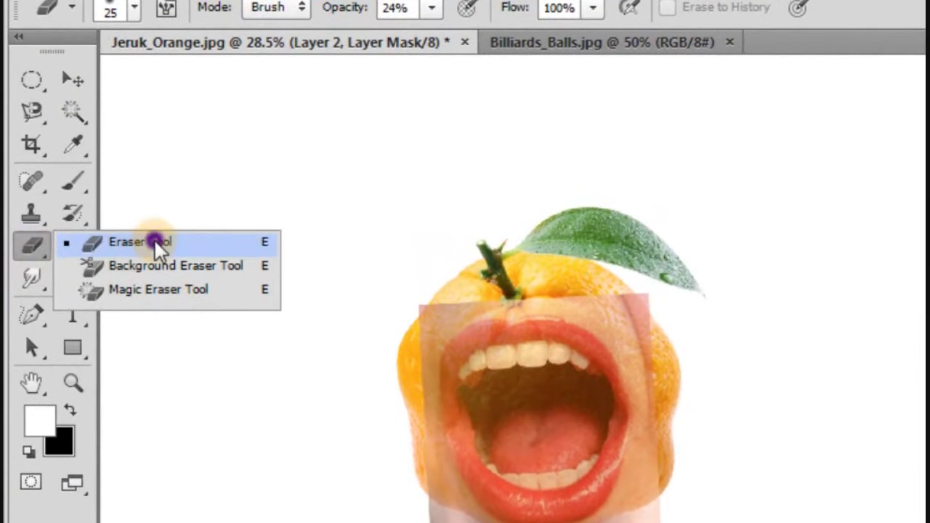
left_click(155, 240)
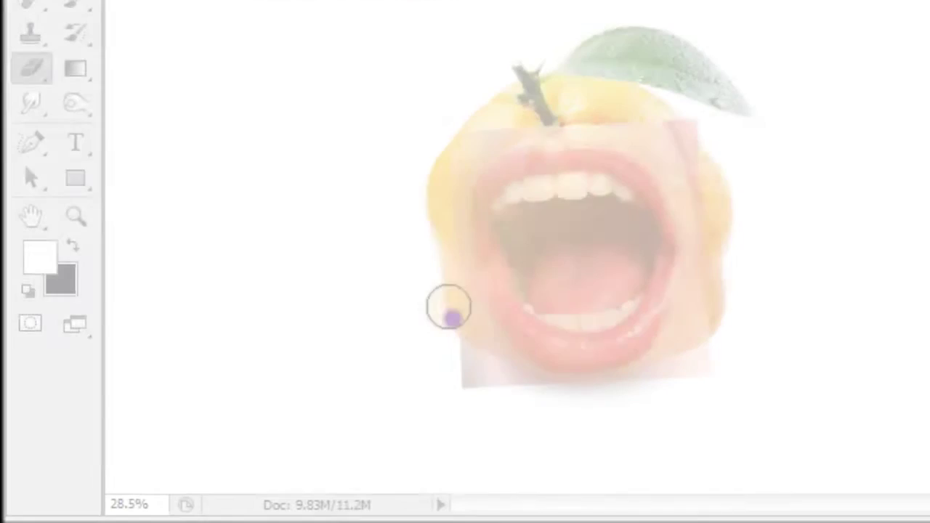
left_click_drag(318, 256, 320, 382)
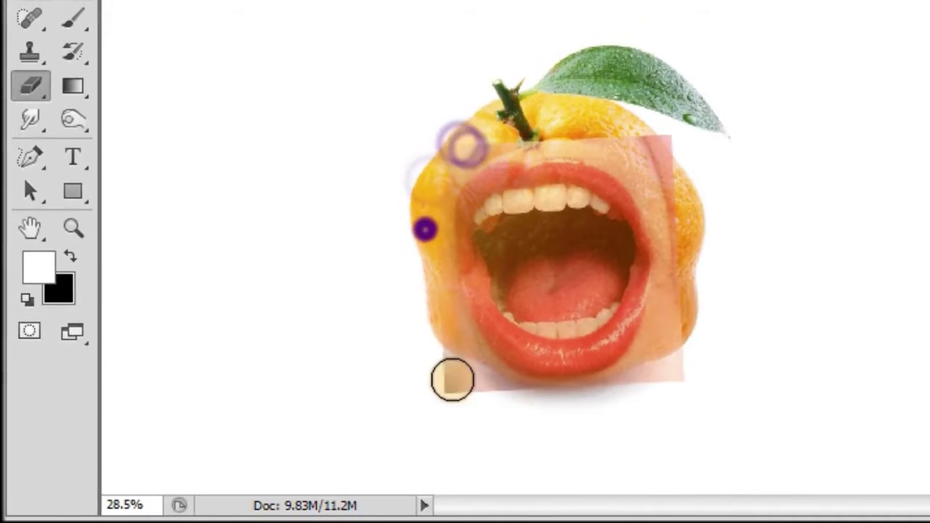
left_click(434, 380)
left_click(490, 155)
left_click(609, 170)
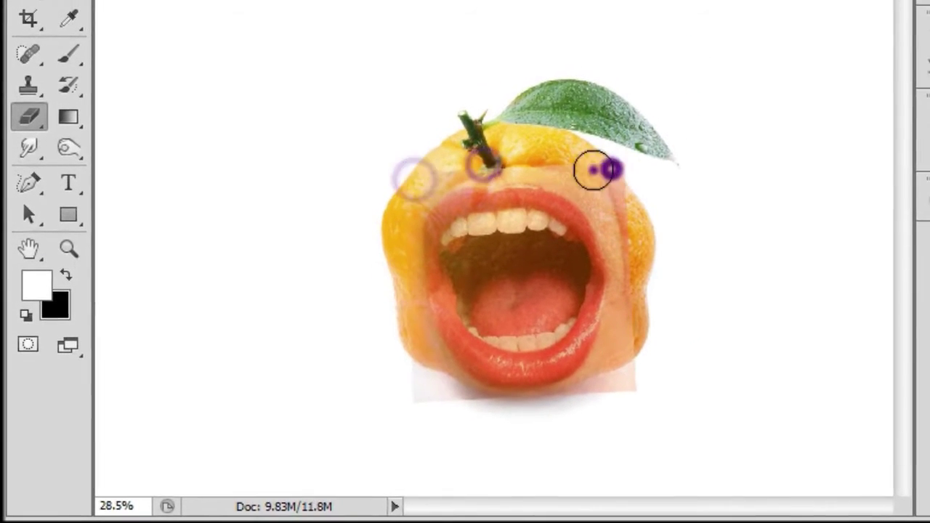
left_click(624, 355)
Step: Blend the mouth patch's bottom, top and corner edges into the orange
mouse_move(422, 396)
left_mouse_down()
mouse_move(463, 406)
mouse_move(564, 399)
left_mouse_up()
left_click(597, 371)
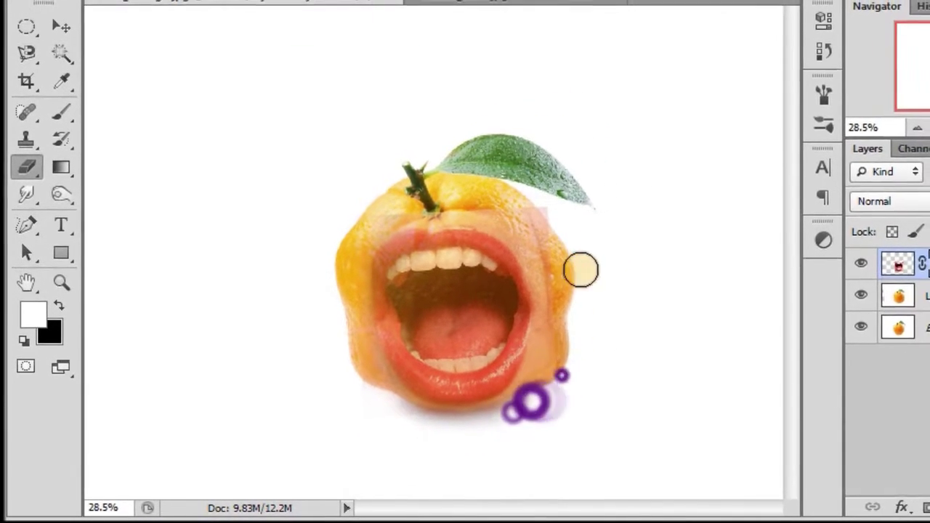
mouse_move(544, 219)
left_mouse_down()
mouse_move(407, 214)
mouse_move(338, 254)
mouse_move(325, 320)
left_mouse_up()
left_click(354, 389)
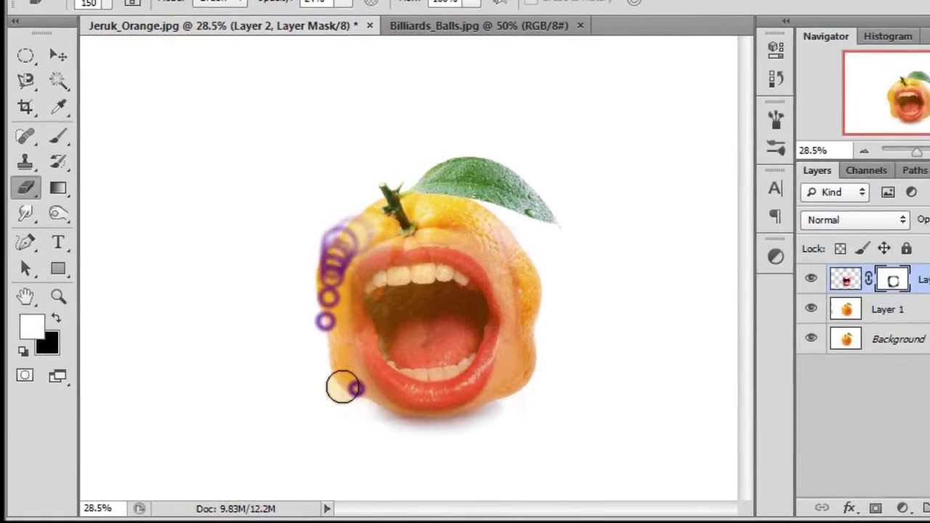
left_click(346, 245)
left_click(476, 232)
left_click(344, 399)
left_click(496, 249)
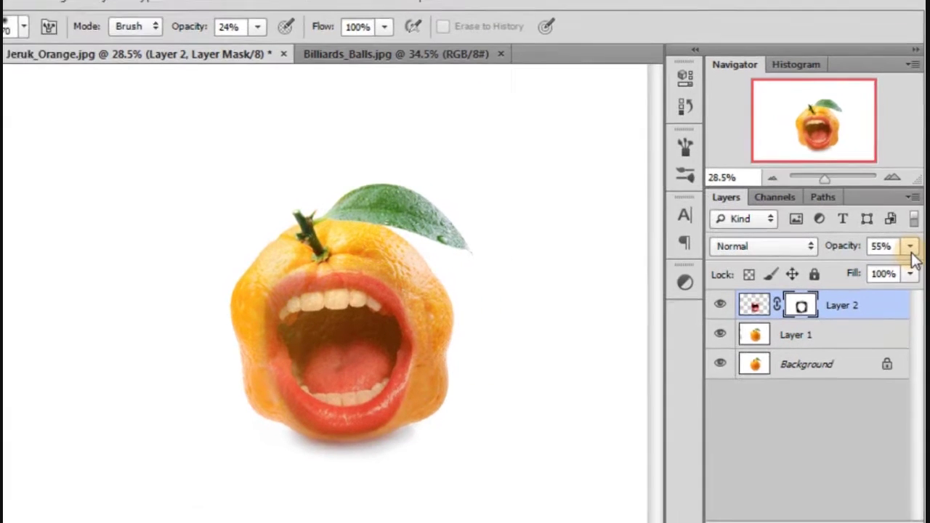
Step: Raise Layer 2's opacity back to 100%
left_click(911, 248)
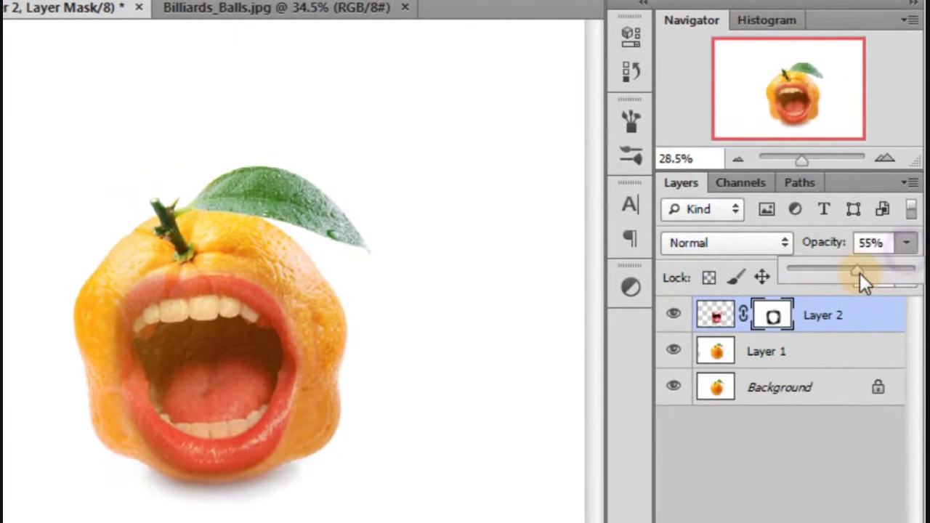
mouse_move(860, 274)
left_mouse_down()
mouse_move(908, 284)
mouse_move(914, 273)
left_mouse_up()
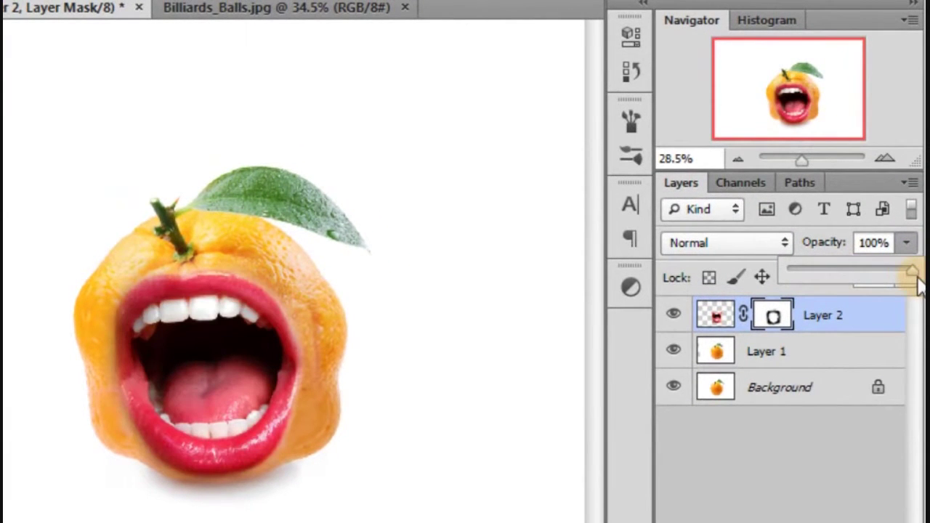
left_click(674, 314)
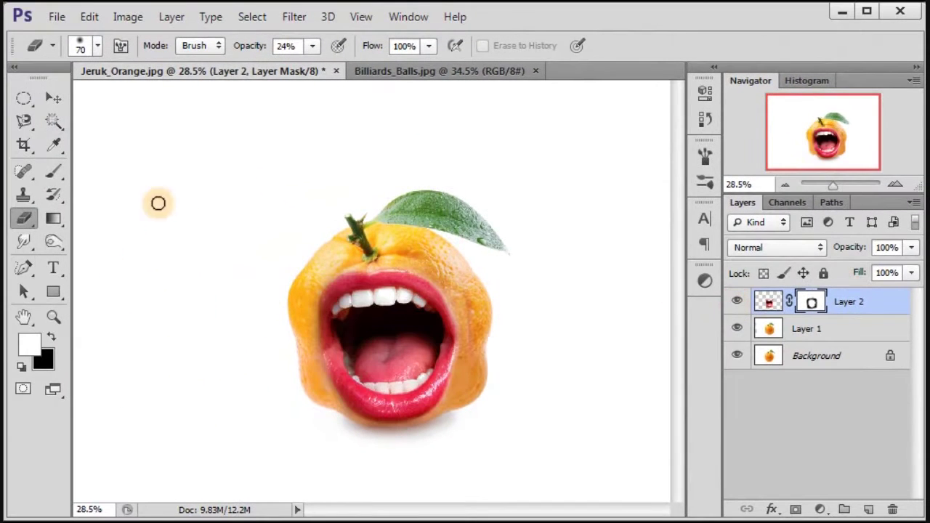
Step: Save the composition as Absurd_Orange in layered Photoshop PSD format
left_click(58, 101)
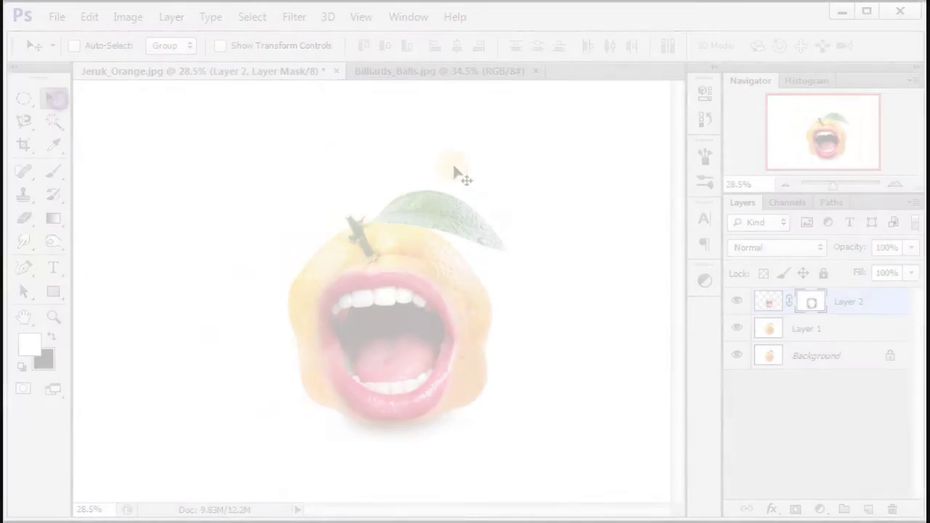
left_click(57, 18)
left_click(112, 332)
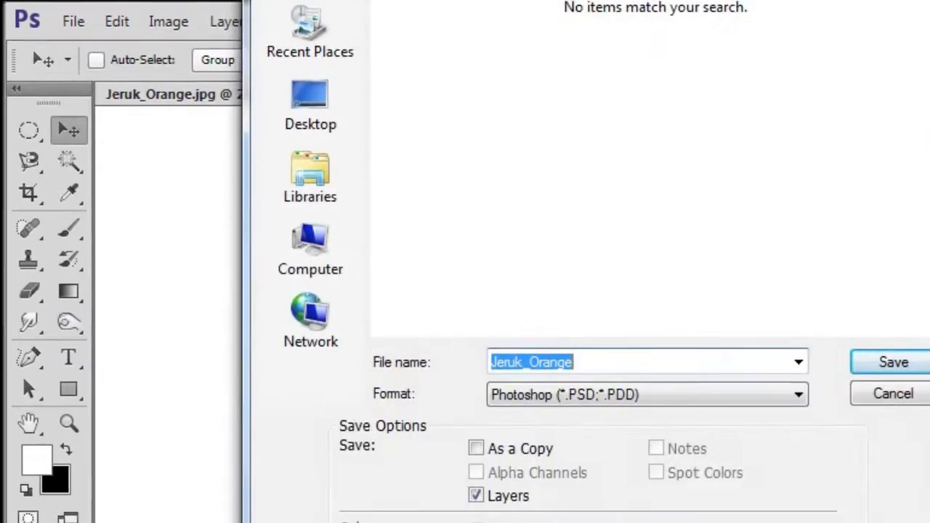
type("Abs")
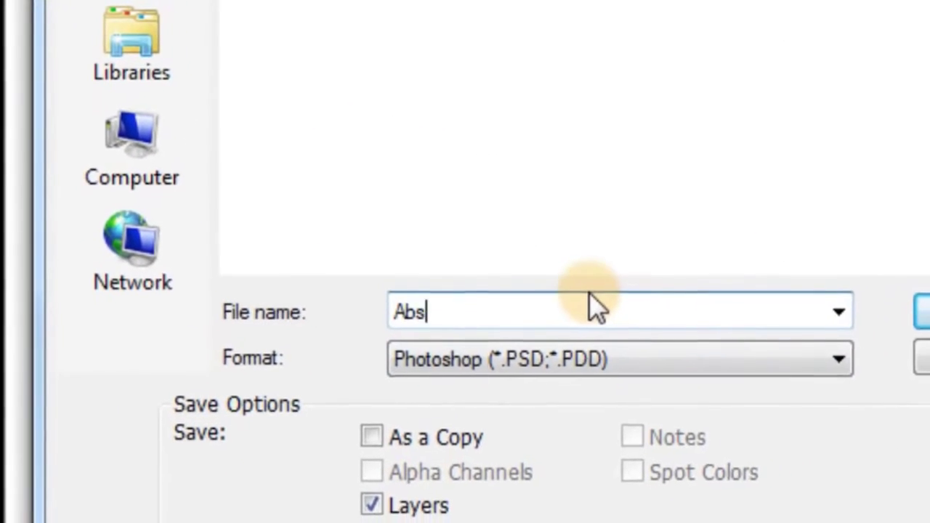
type("urd_Orange")
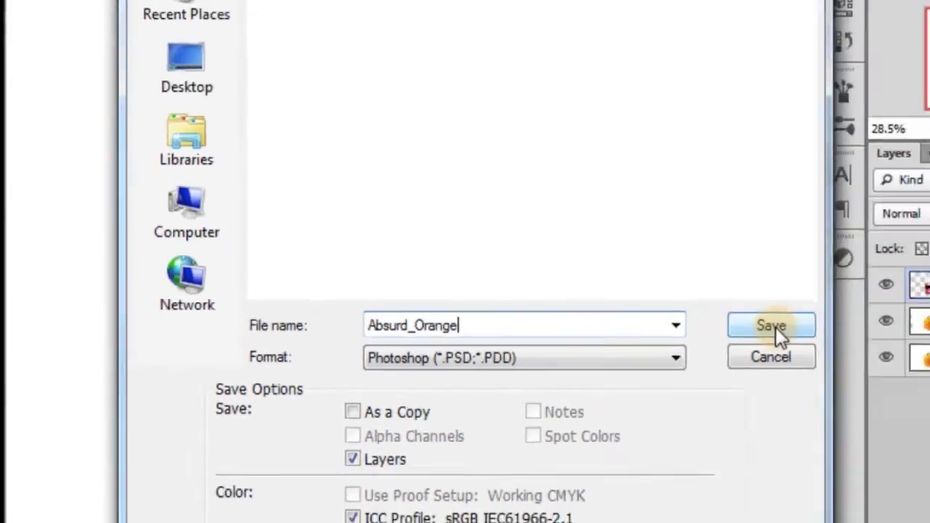
left_click(776, 327)
left_click(687, 120)
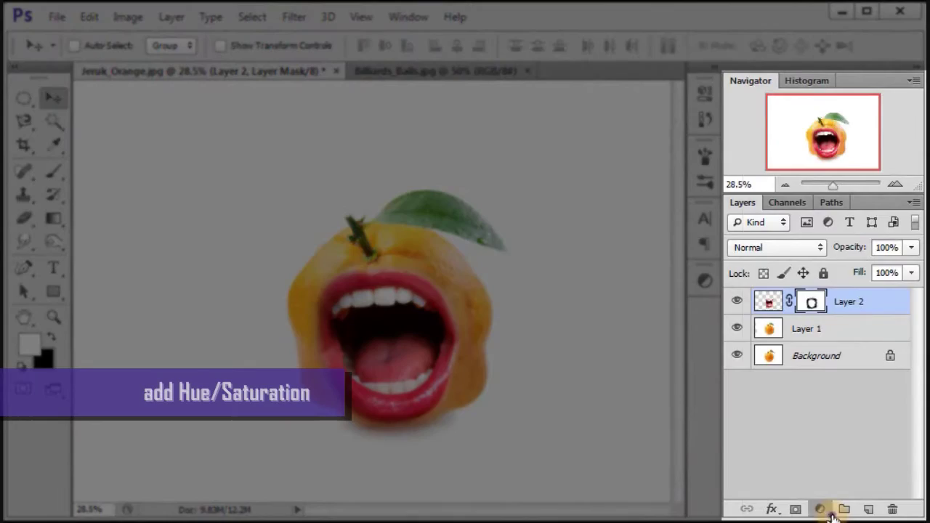
Step: Add a Hue/Saturation adjustment set to Hue +27, Saturation +73 and Lightness -21
left_click(825, 511)
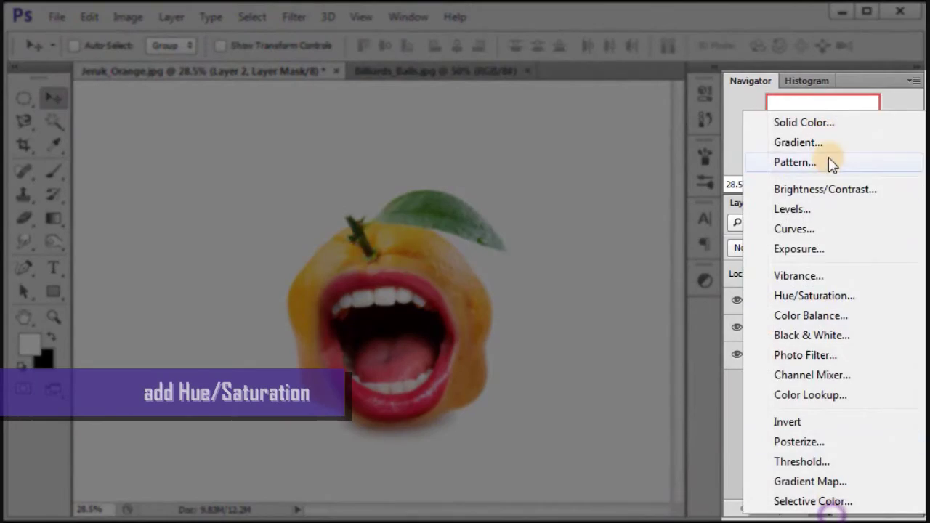
left_click(845, 298)
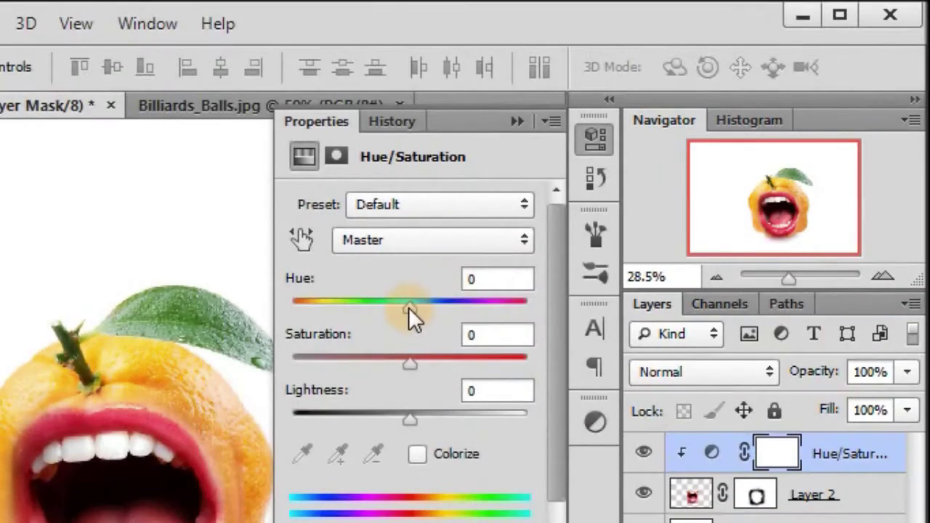
left_click_drag(409, 308, 427, 307)
left_click(481, 280)
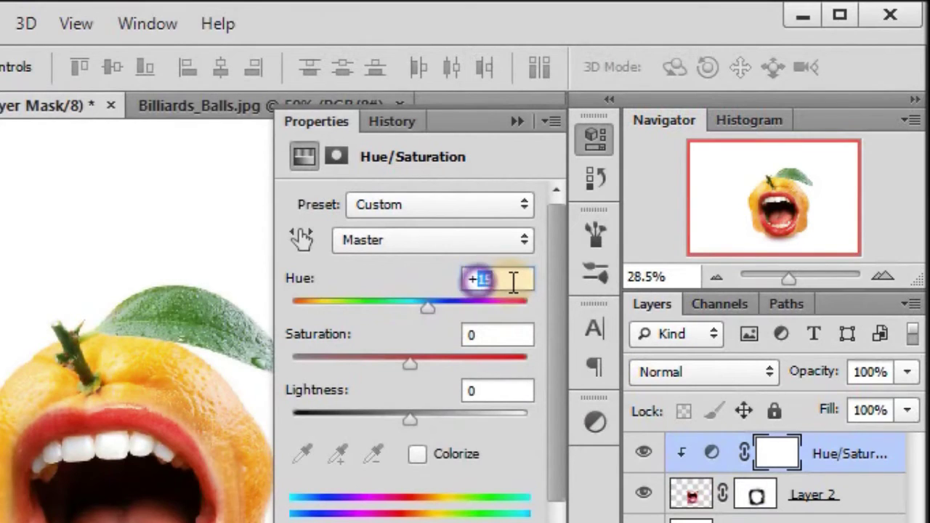
type("+27")
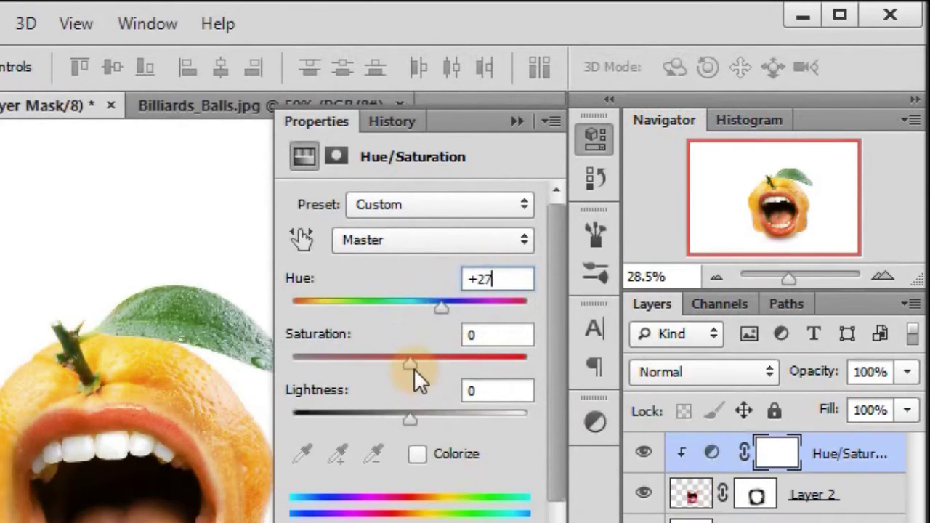
left_click_drag(415, 368, 443, 364)
left_click(495, 340)
type("+73")
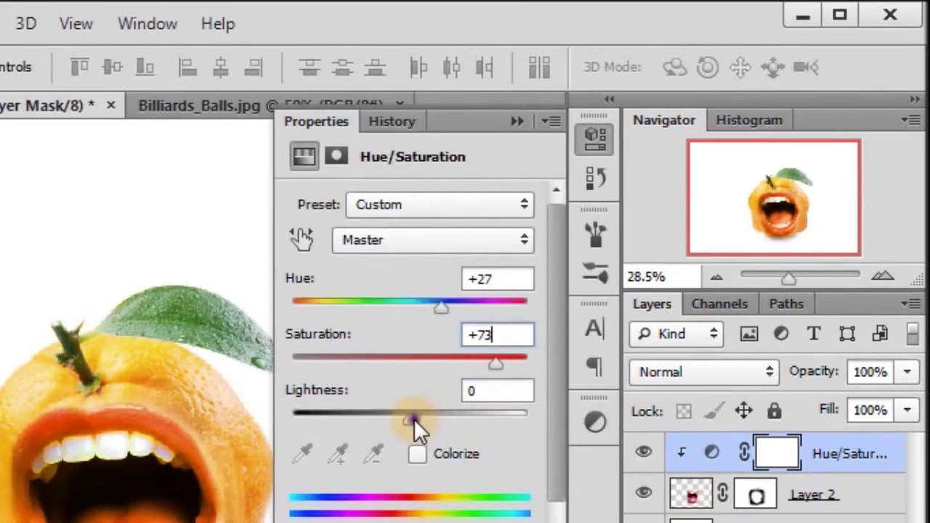
left_click_drag(411, 420, 385, 420)
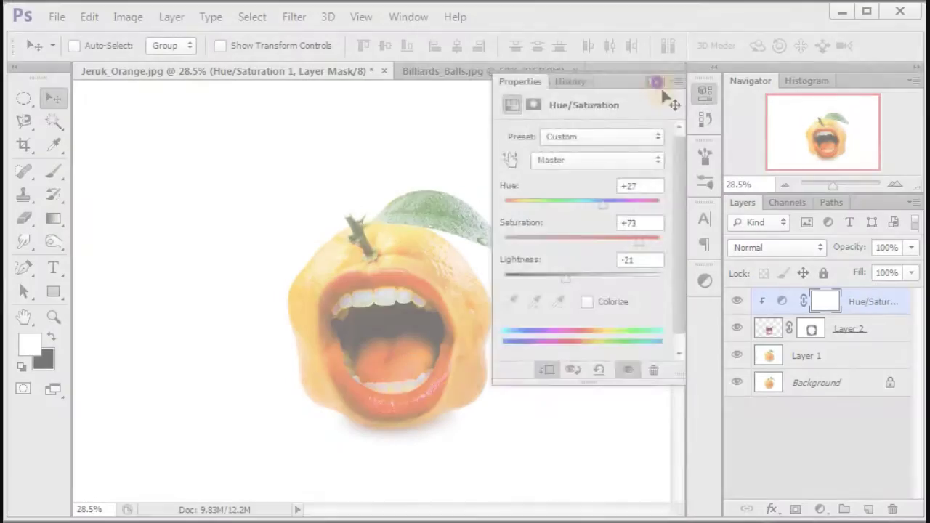
left_click(516, 121)
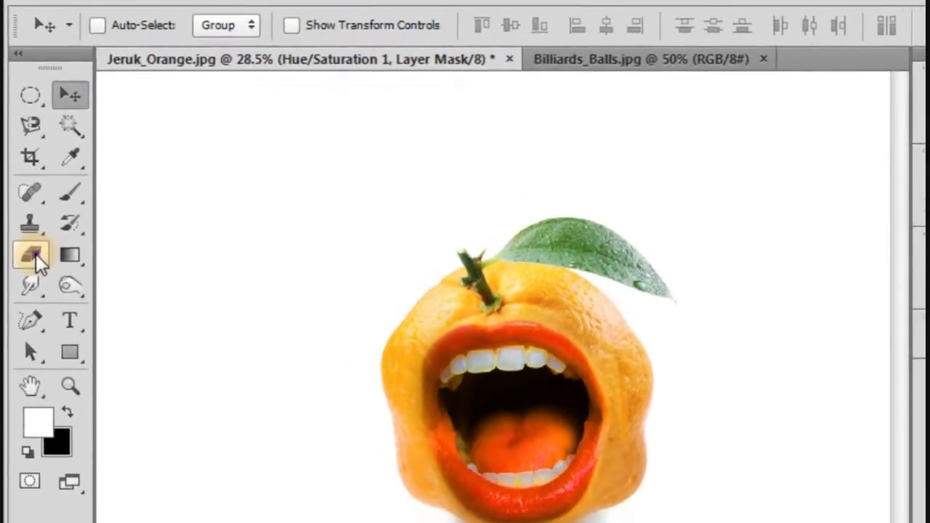
Step: With the Eraser, remove the tint from the lips, upper teeth, tongue and lower teeth
left_click(24, 218)
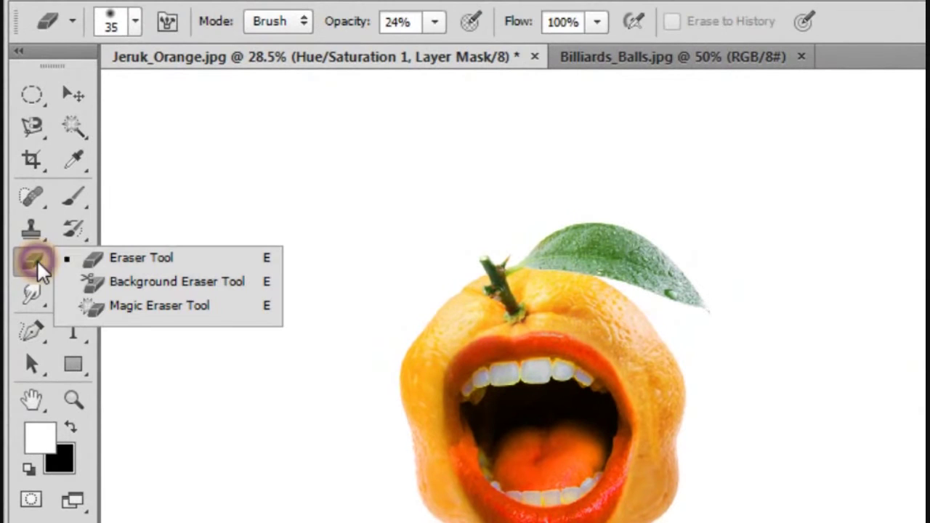
left_click(139, 263)
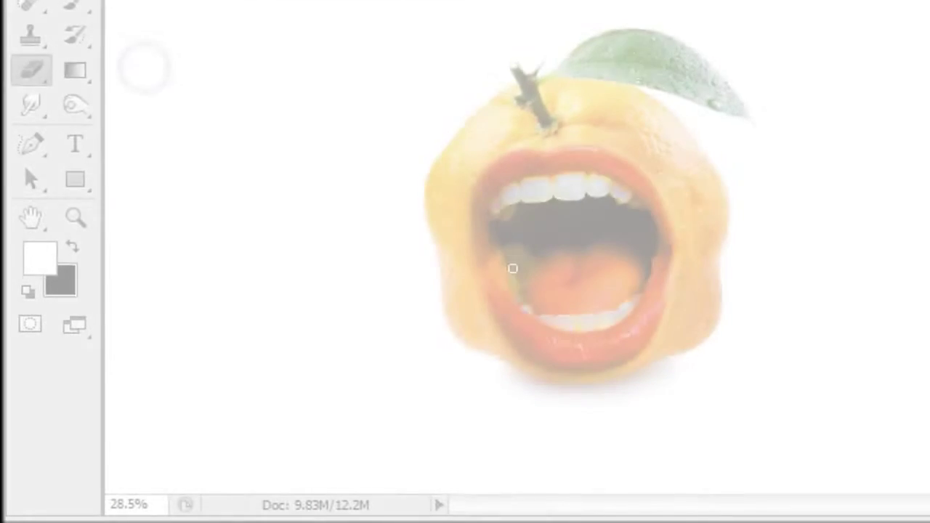
left_click(344, 333)
left_click(378, 293)
left_click(392, 293)
left_click(613, 234)
left_click(501, 338)
left_click(553, 354)
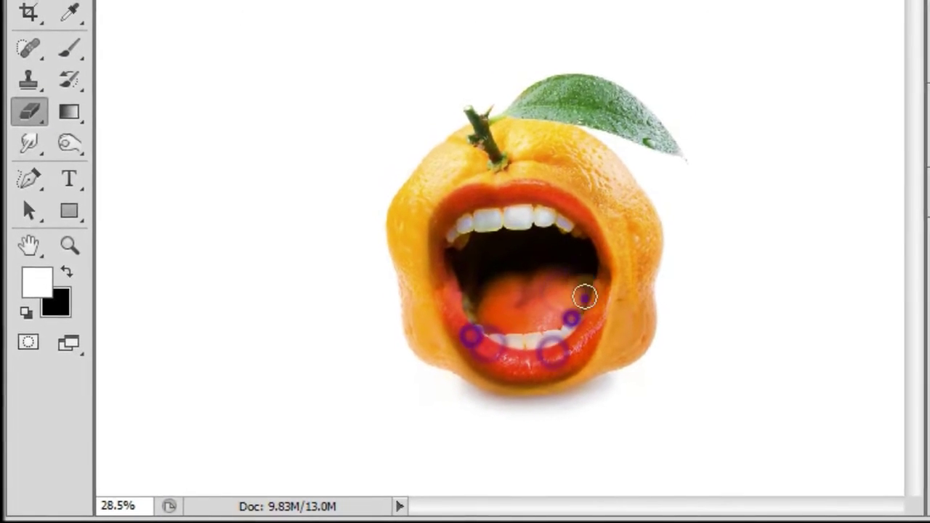
left_click(473, 218)
left_click(509, 349)
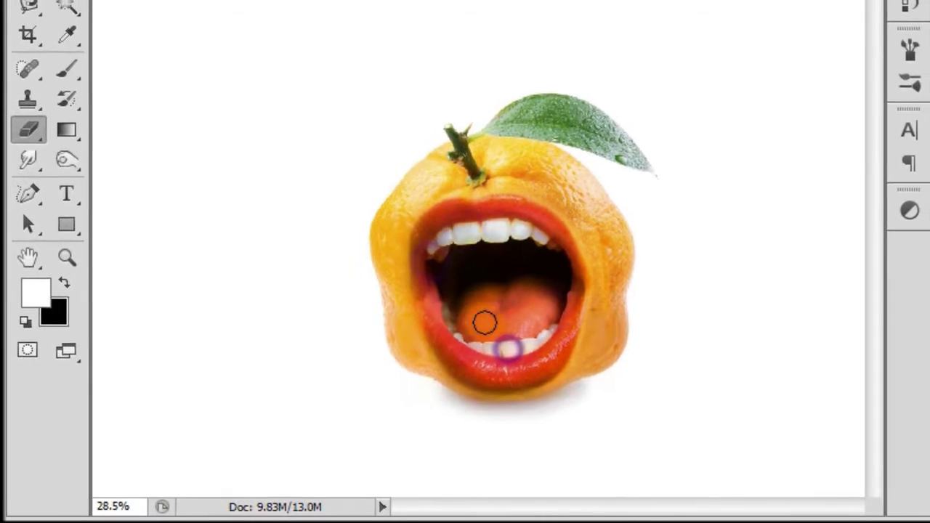
Step: Finish clearing the tint from the mouth's left side, tongue edge and lower lip
left_click(454, 229)
left_click(420, 293)
left_click(439, 320)
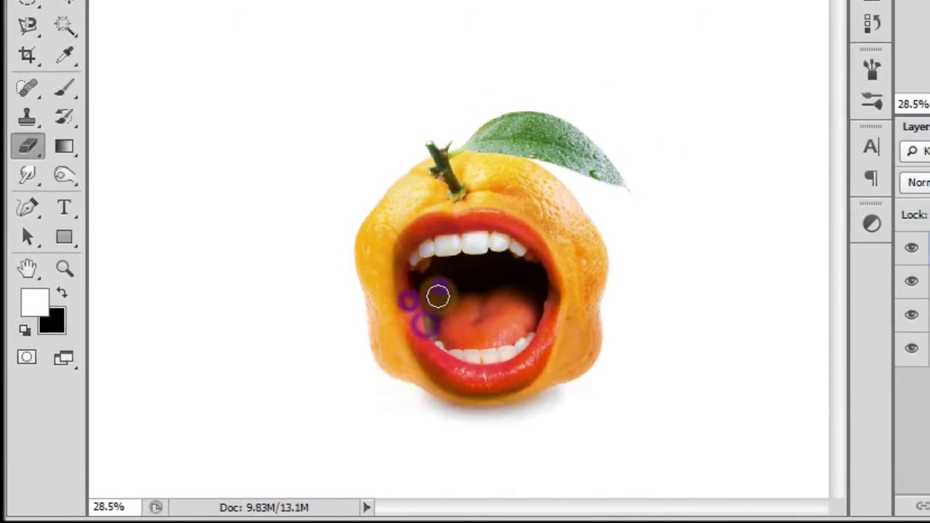
left_click(426, 209)
left_click(559, 255)
left_click(572, 290)
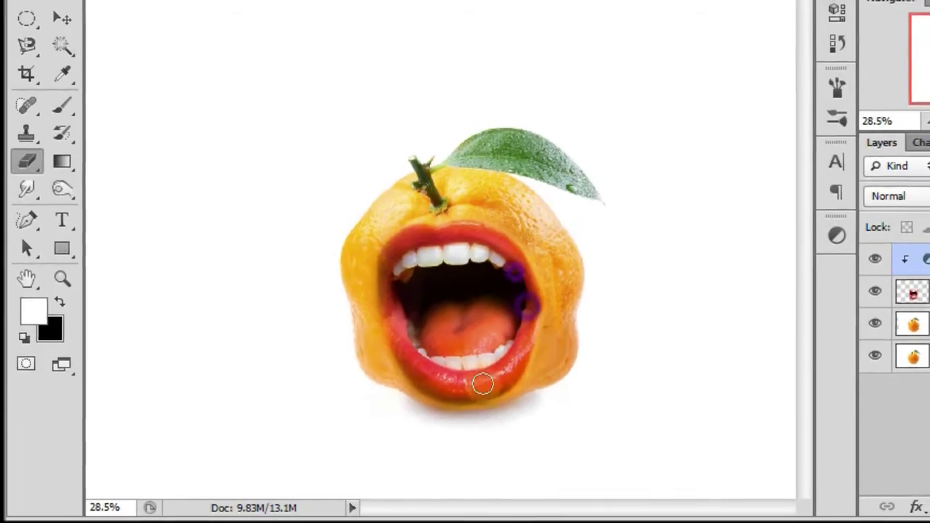
left_click(403, 356)
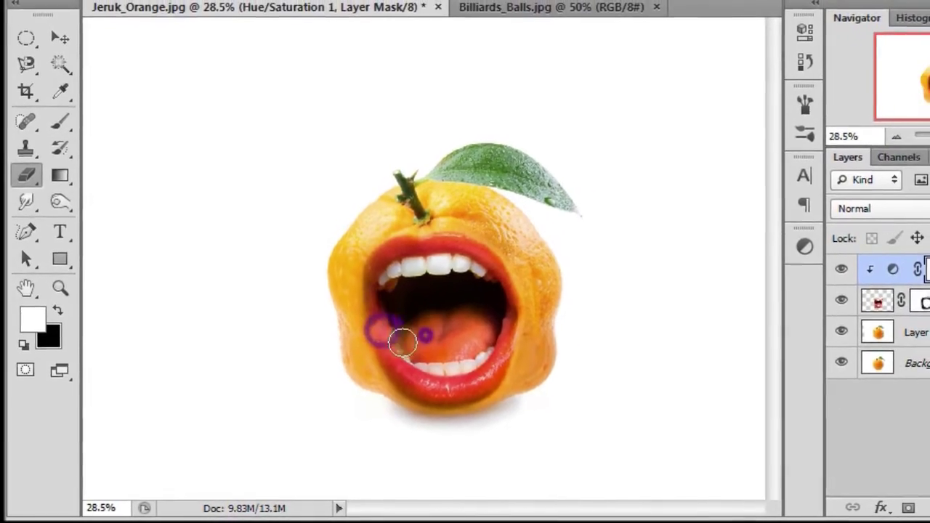
left_click(482, 366)
left_click(428, 346)
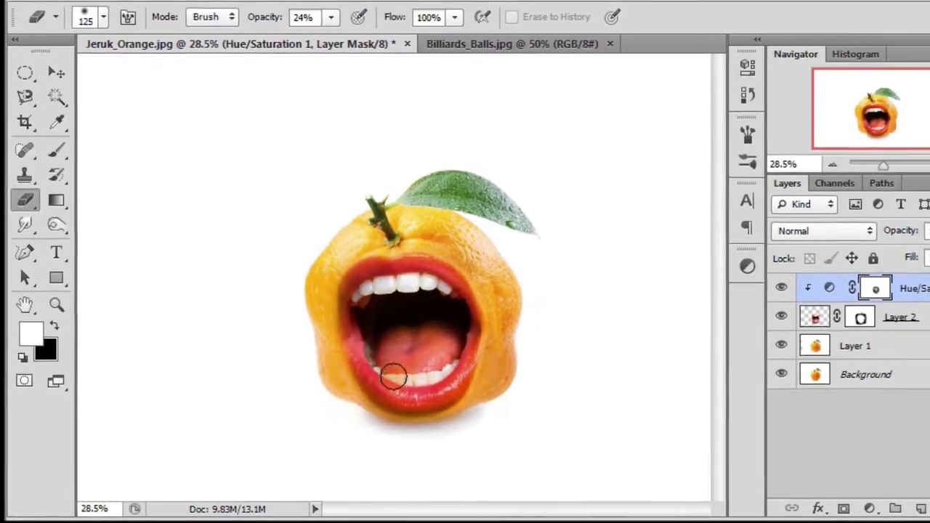
left_click(436, 393)
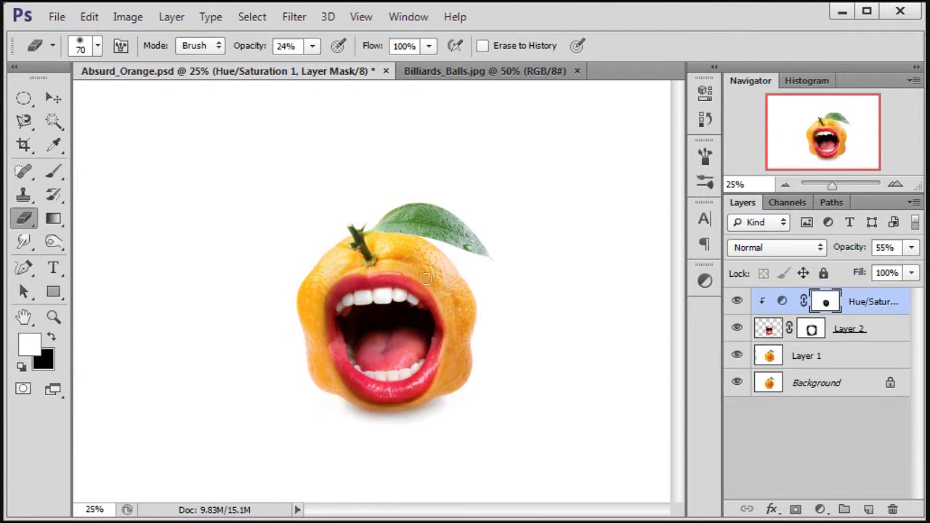
Step: Drag the Billiards_Balls.jpg photo into the Absurd_Orange document as Layer 3
left_click(57, 99)
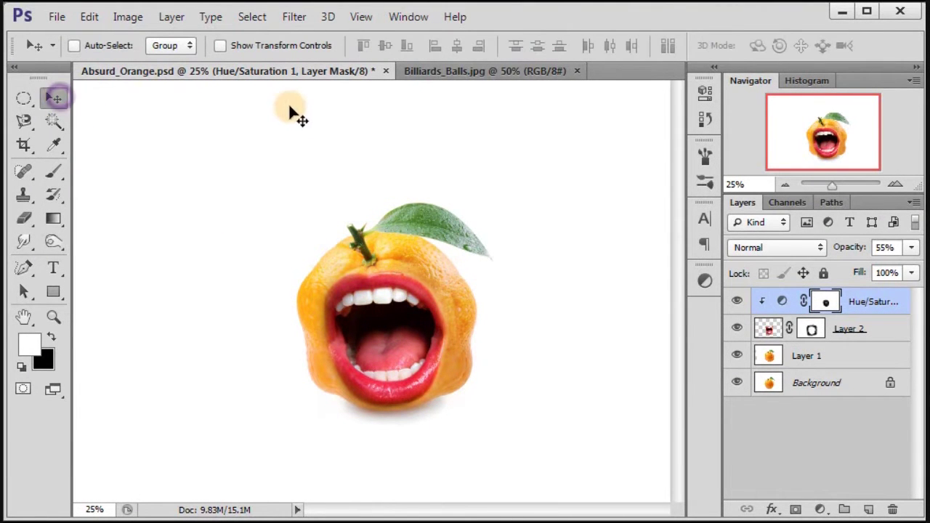
left_click(477, 73)
mouse_move(389, 296)
left_mouse_down()
mouse_move(298, 84)
mouse_move(359, 317)
left_mouse_up()
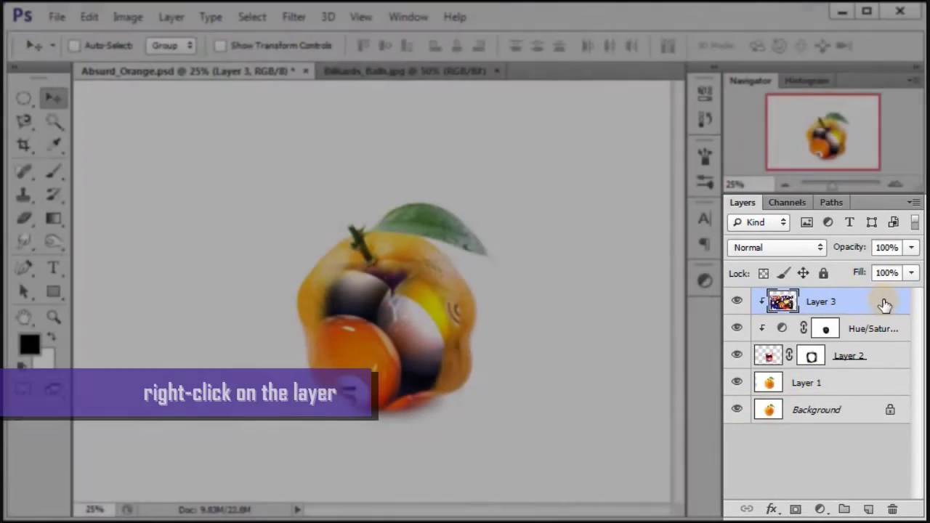
Step: Release Layer 3's clipping mask and lower its opacity to 45%
right_click(883, 304)
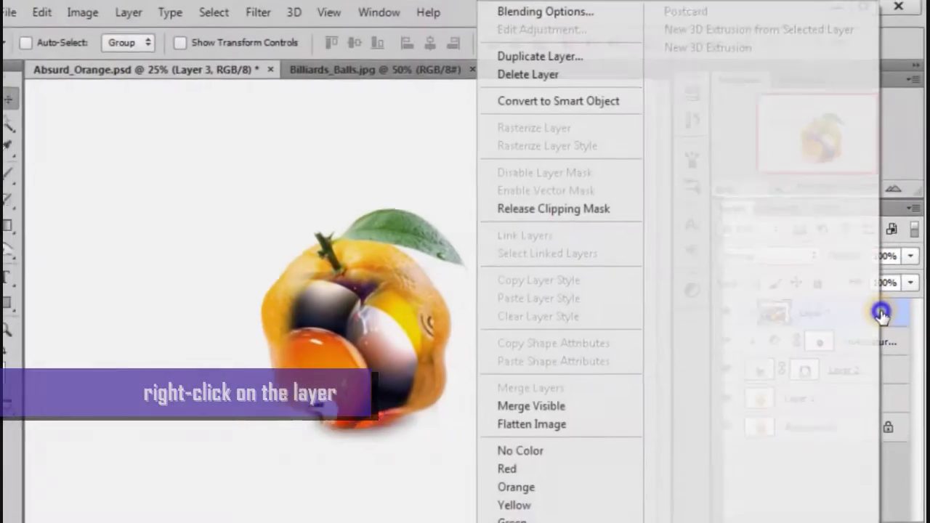
left_click(479, 240)
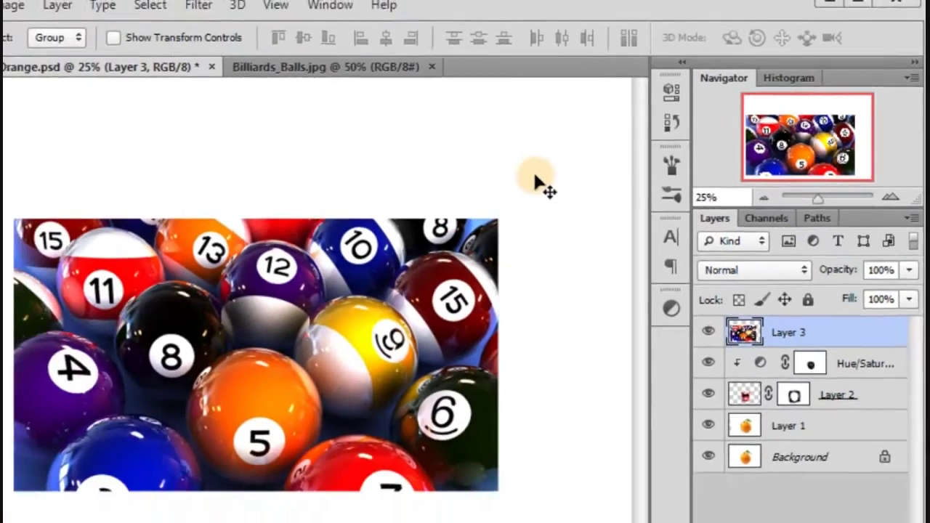
left_click(909, 270)
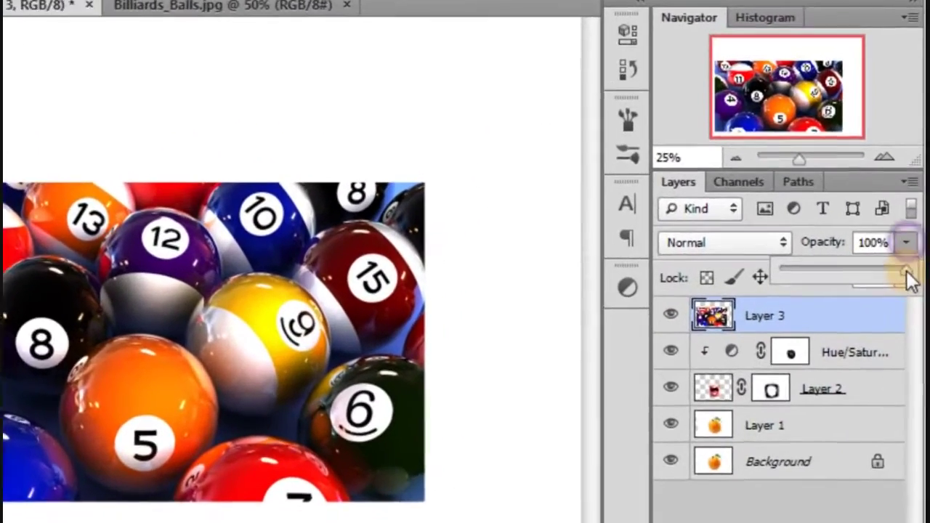
left_click_drag(902, 273, 831, 273)
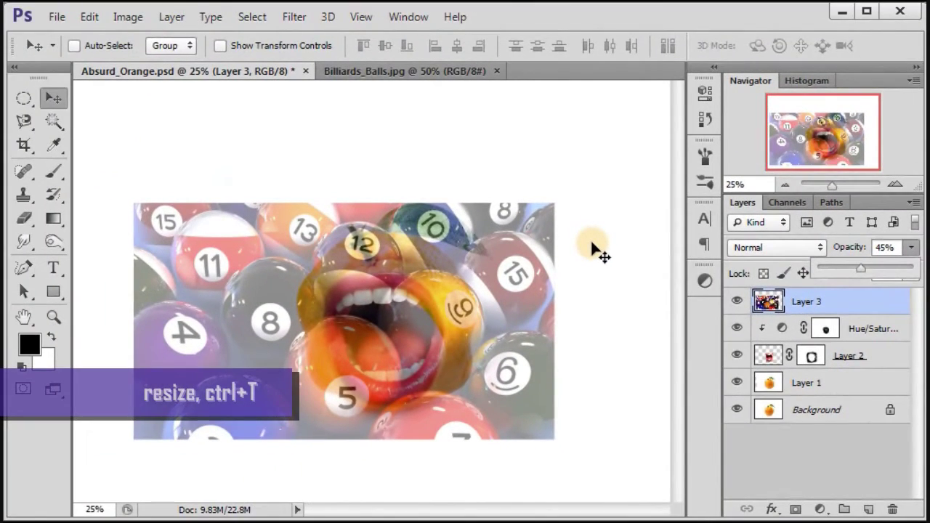
Step: Scale the billiard-balls layer proportionally to 43%
key("ctrl+t")
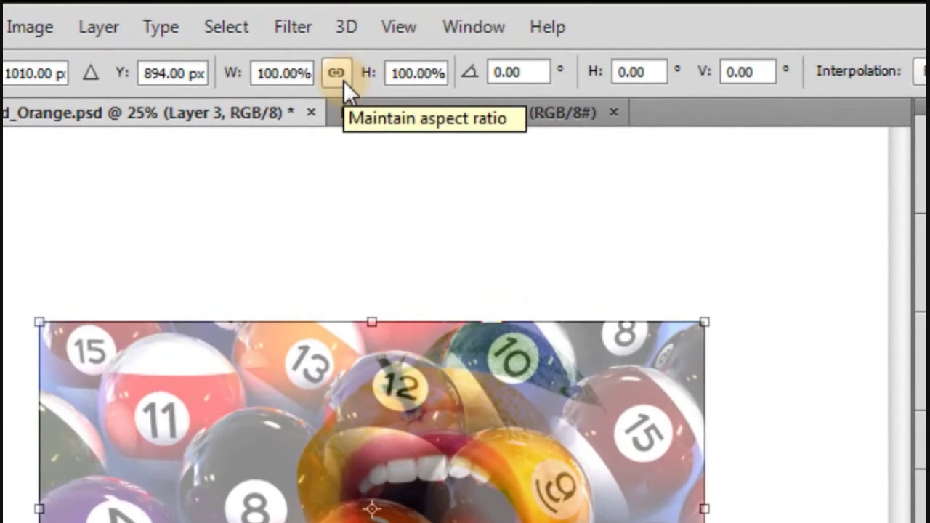
left_click(343, 80)
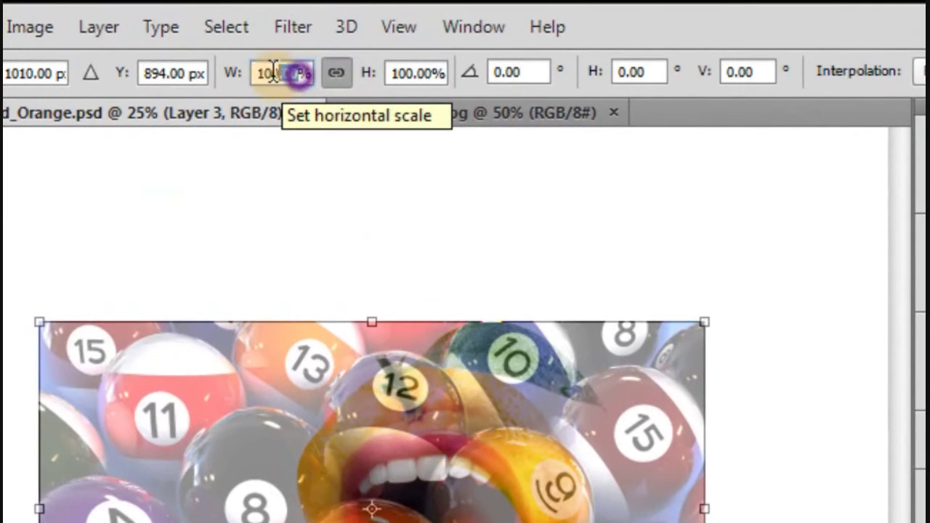
type("43")
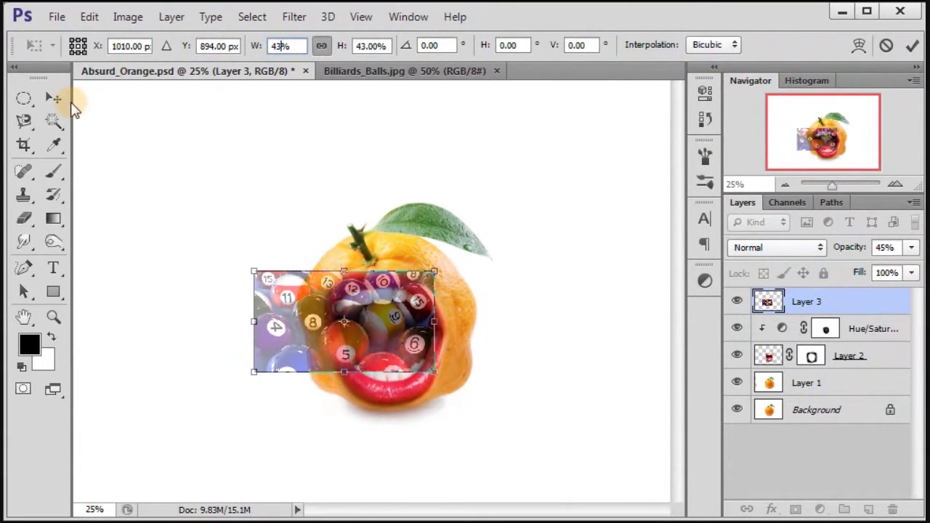
left_click(64, 100)
left_click(385, 221)
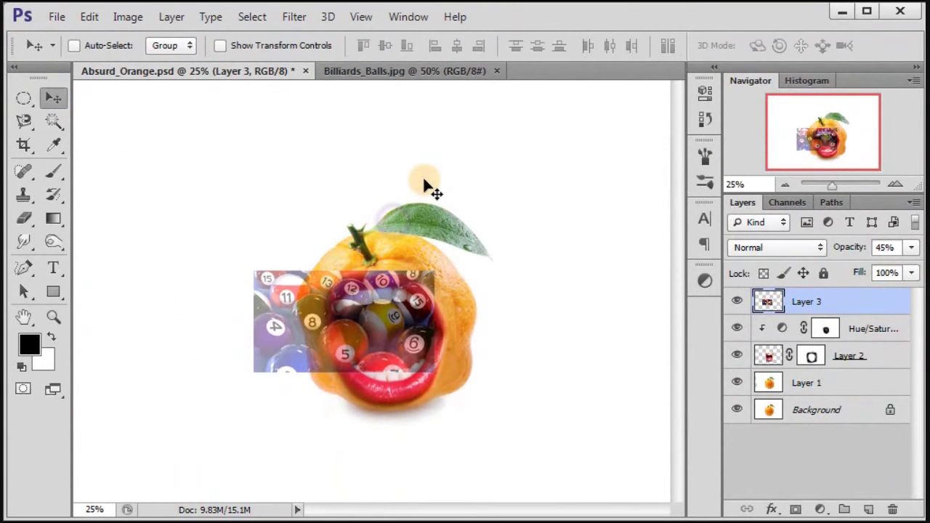
Step: Tilt the billiard balls about 18.5° over the mouth and add a layer mask
key("ctrl+t")
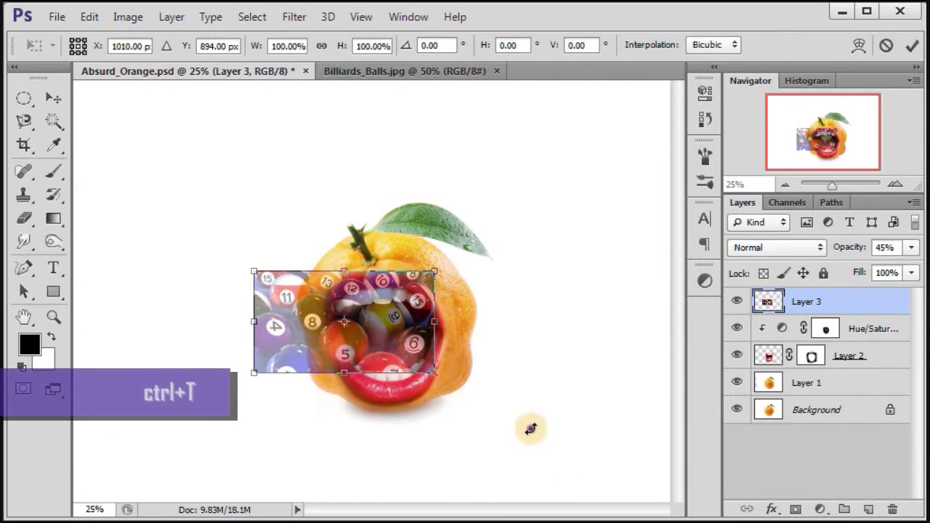
left_click_drag(531, 429, 441, 482)
left_click_drag(392, 373, 421, 387)
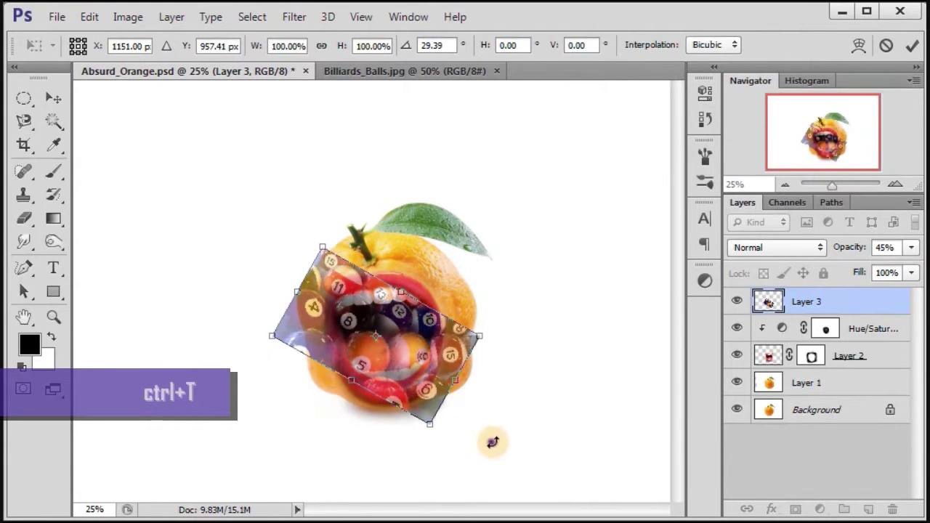
left_click_drag(493, 442, 509, 426)
left_click_drag(414, 381, 413, 377)
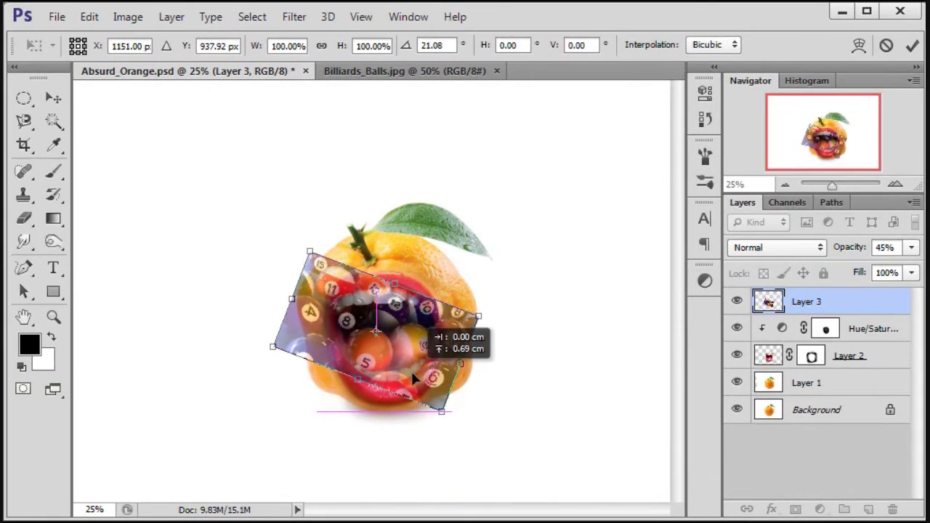
left_click_drag(507, 429, 512, 426)
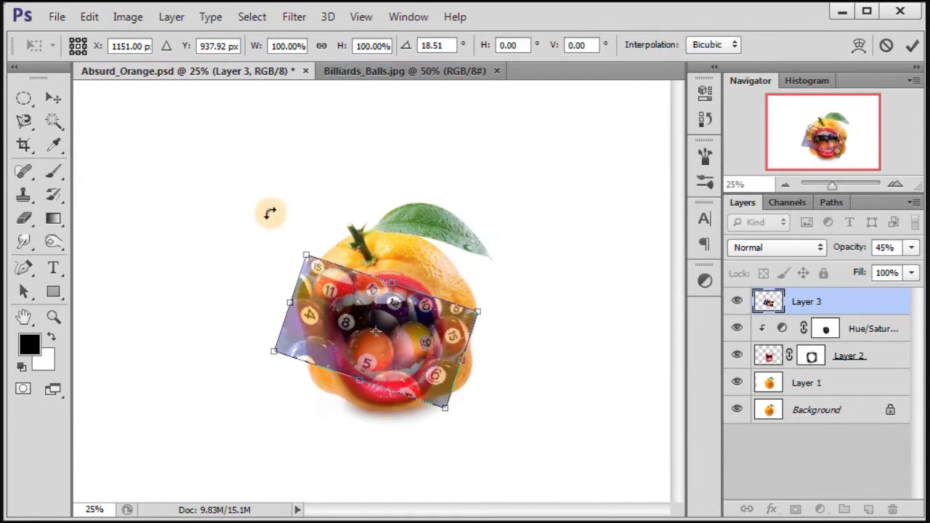
left_click(62, 102)
key("Return")
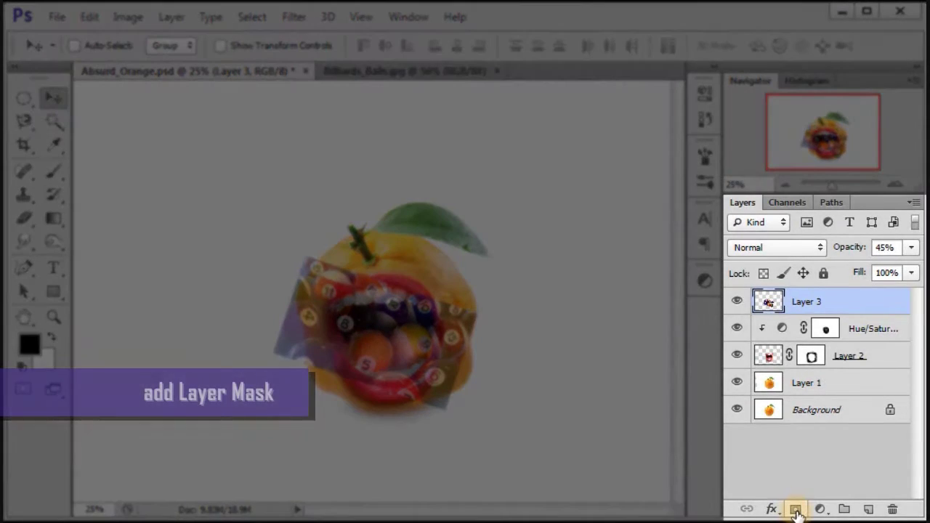
left_click(796, 509)
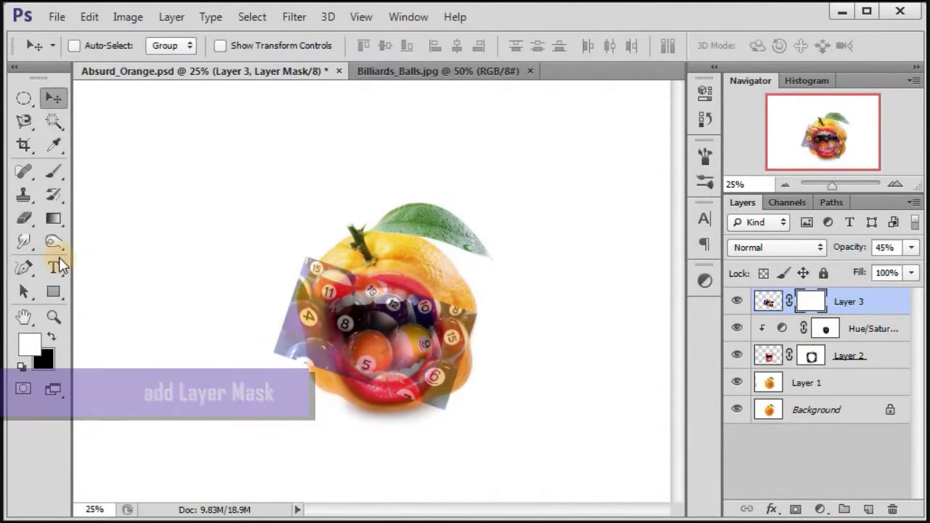
Step: With an enlarged Eraser, erase Layer 3's mask over the lips, teeth and orange edges
left_click(26, 218)
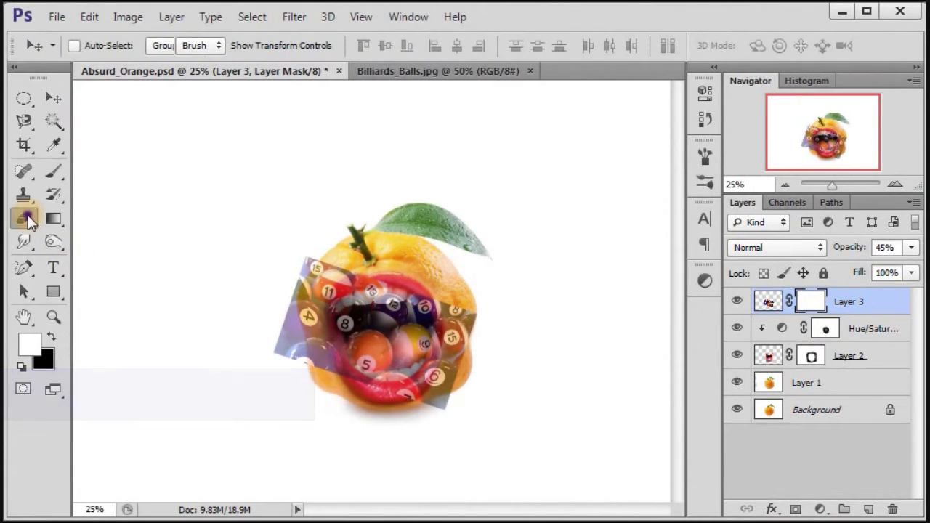
left_click(91, 216)
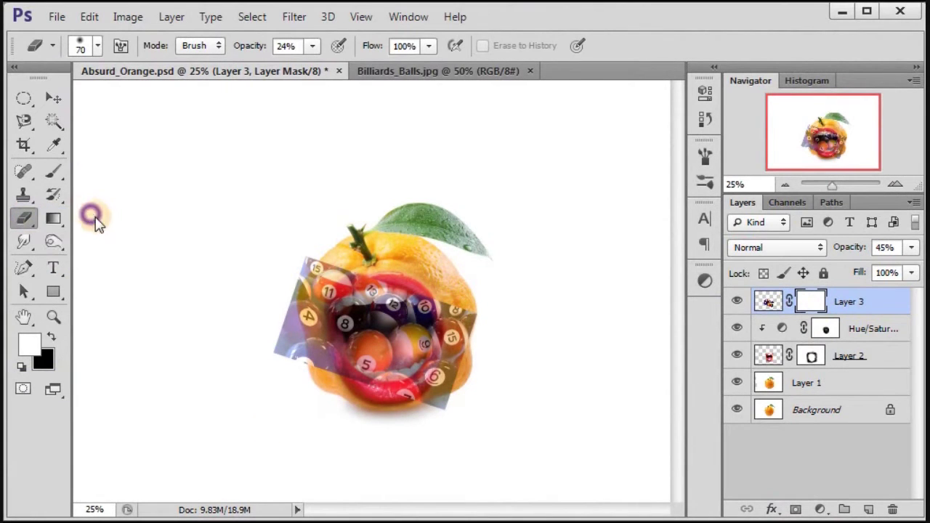
key("ctrl+plus")
key("ctrl+plus")
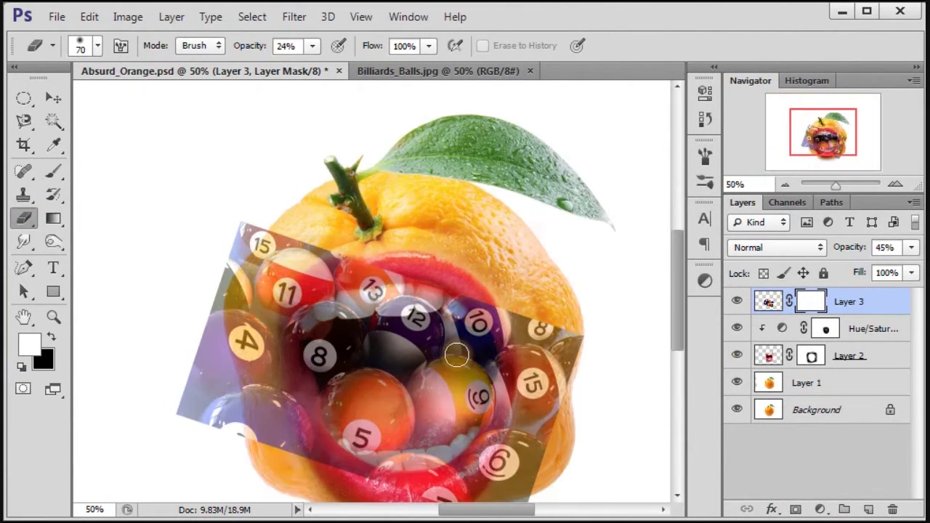
left_click_drag(676, 312, 676, 329)
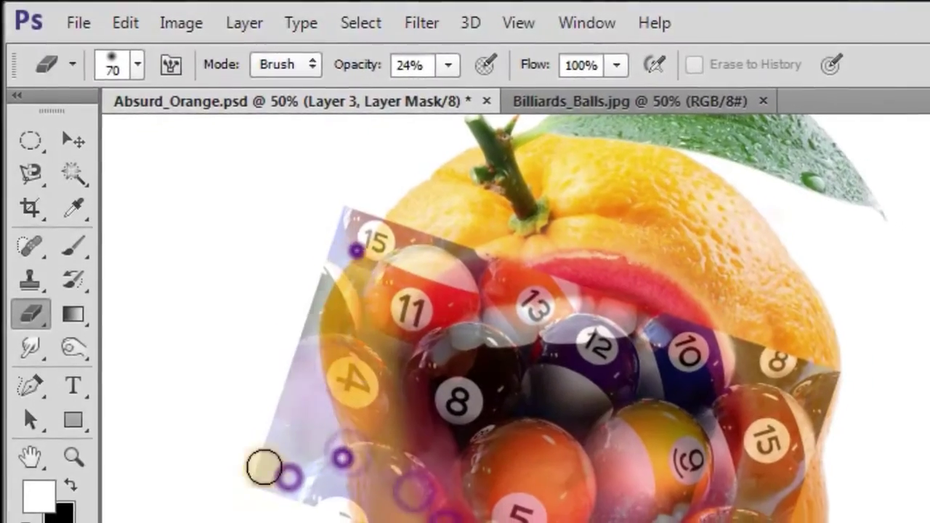
key("bracketright")
key("bracketright")
key("bracketright")
left_click_drag(448, 65, 454, 80)
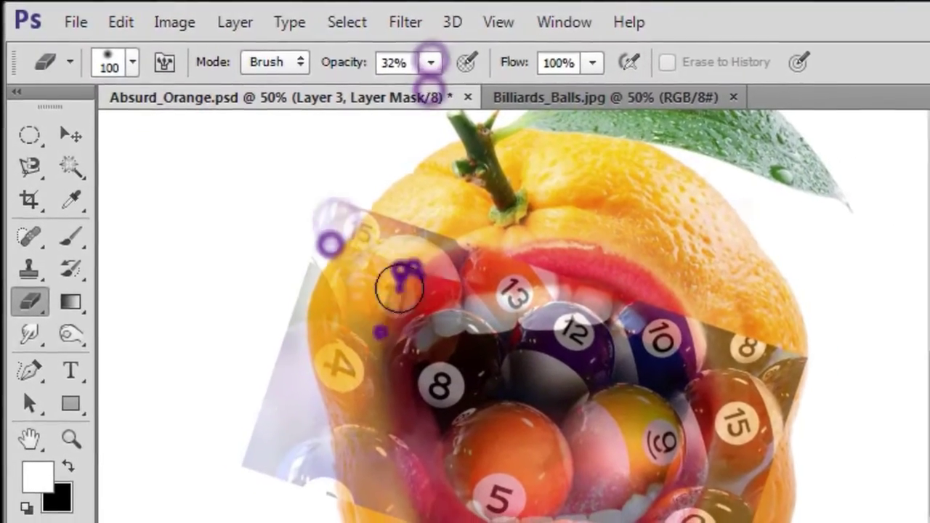
left_click_drag(343, 259, 357, 508)
left_click_drag(436, 291, 651, 310)
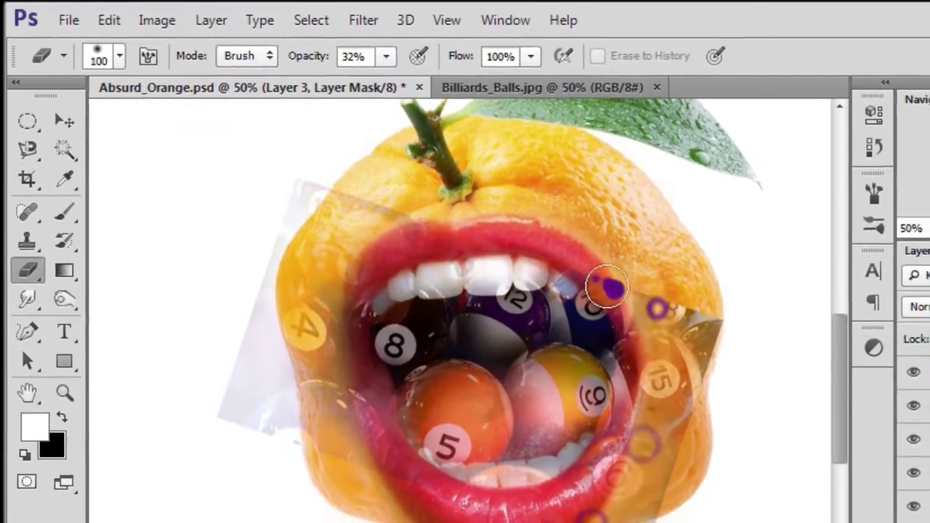
mouse_move(608, 285)
left_mouse_down()
mouse_move(543, 472)
mouse_move(663, 327)
mouse_move(317, 453)
mouse_move(437, 218)
mouse_move(290, 353)
mouse_move(561, 370)
mouse_move(569, 264)
mouse_move(609, 342)
mouse_move(374, 233)
mouse_move(269, 202)
mouse_move(466, 442)
mouse_move(463, 428)
left_mouse_up()
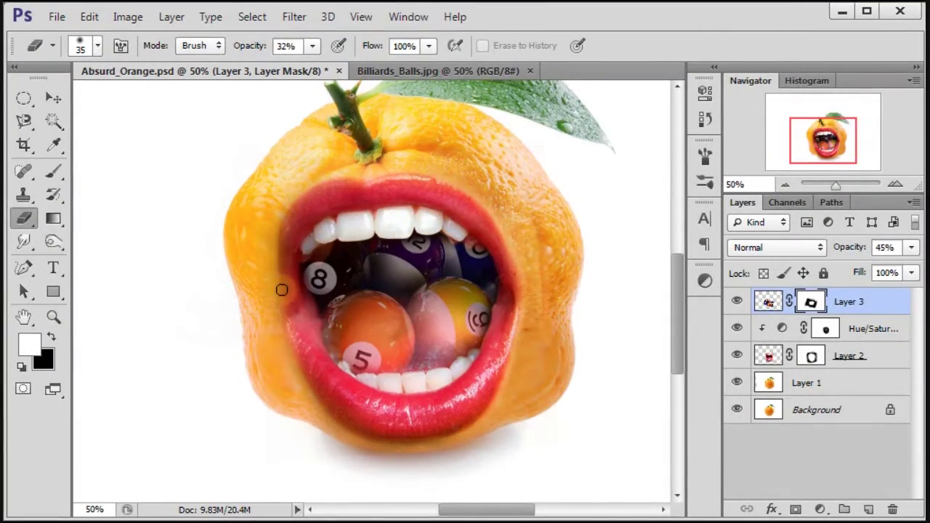
Step: Set the billiard-balls layer to 100% opacity
left_click(912, 247)
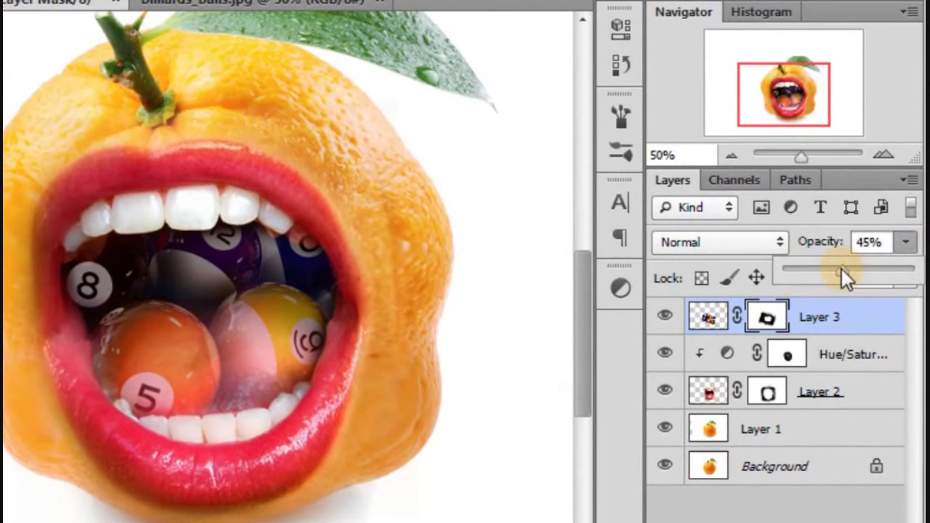
left_click_drag(842, 269, 913, 270)
left_click(890, 243)
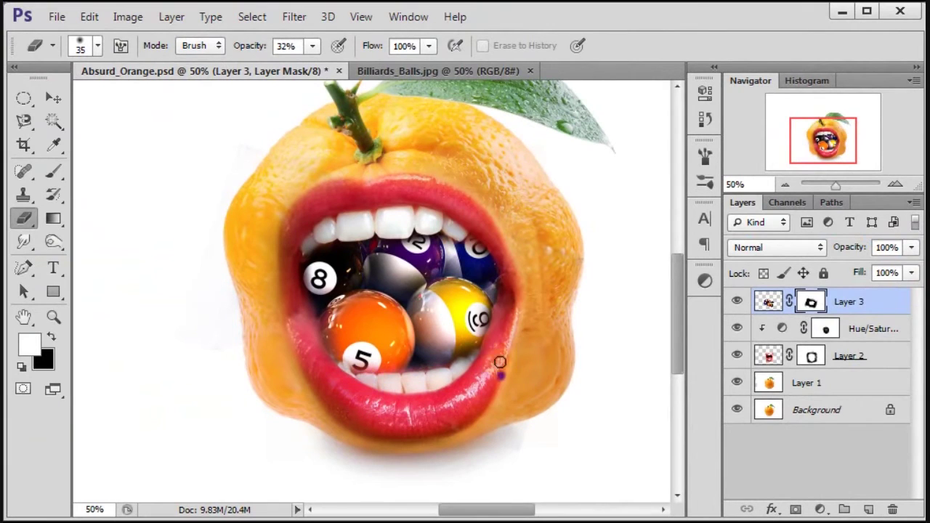
Step: Fit the image on screen, close the billiard-balls photo, and select the Move Tool
left_click(361, 17)
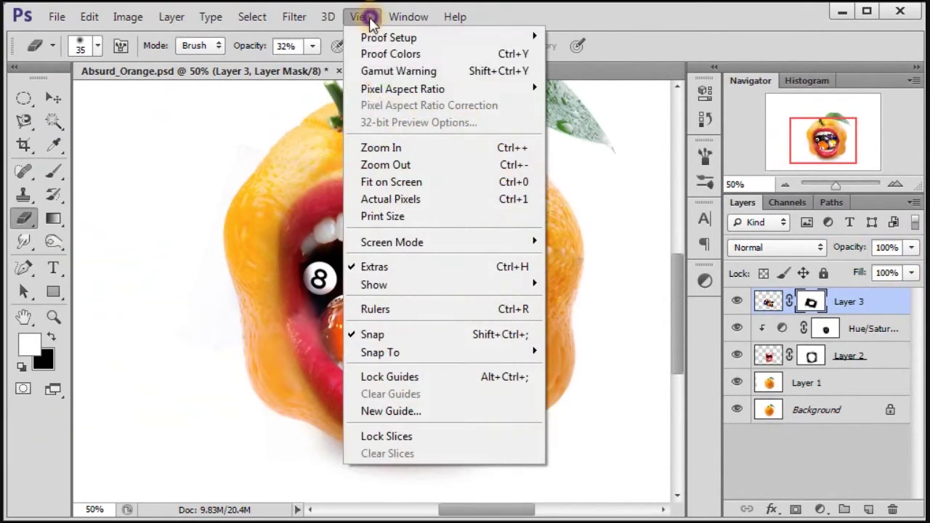
left_click(395, 181)
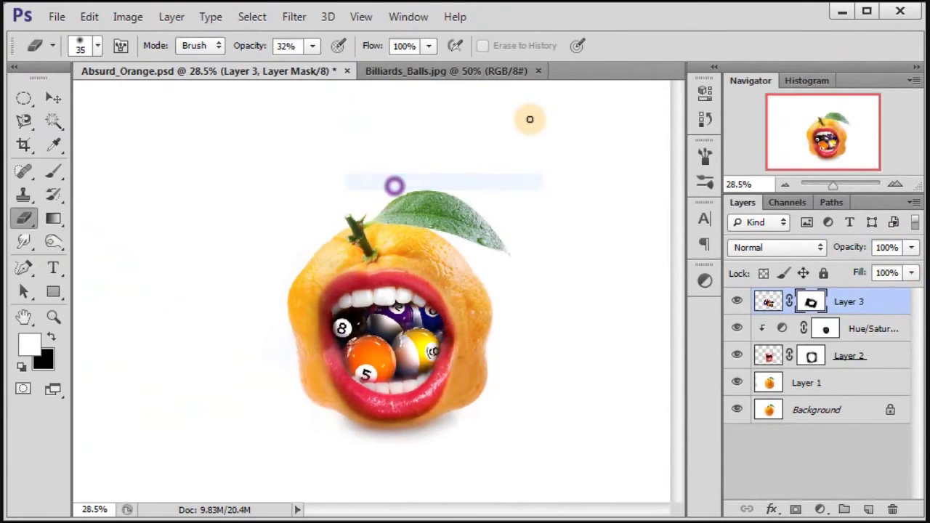
left_click(493, 73)
left_click(539, 71)
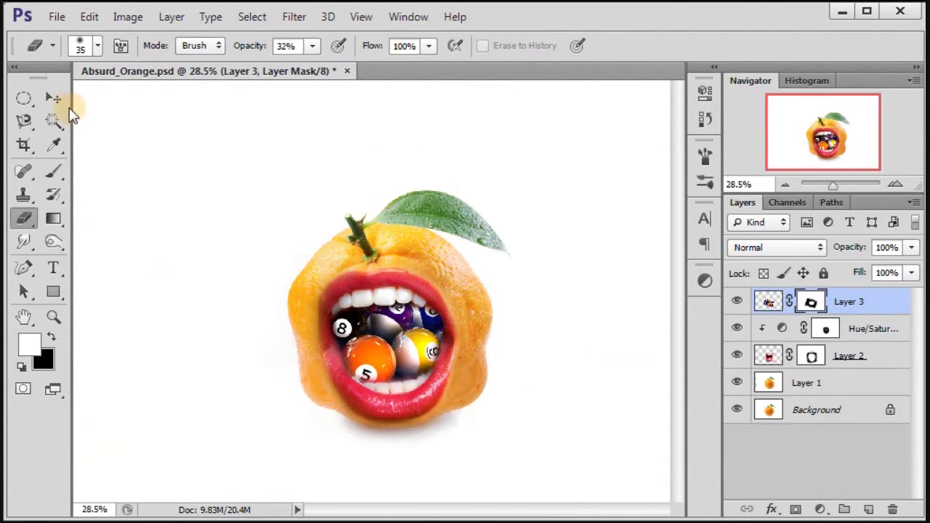
left_click(54, 99)
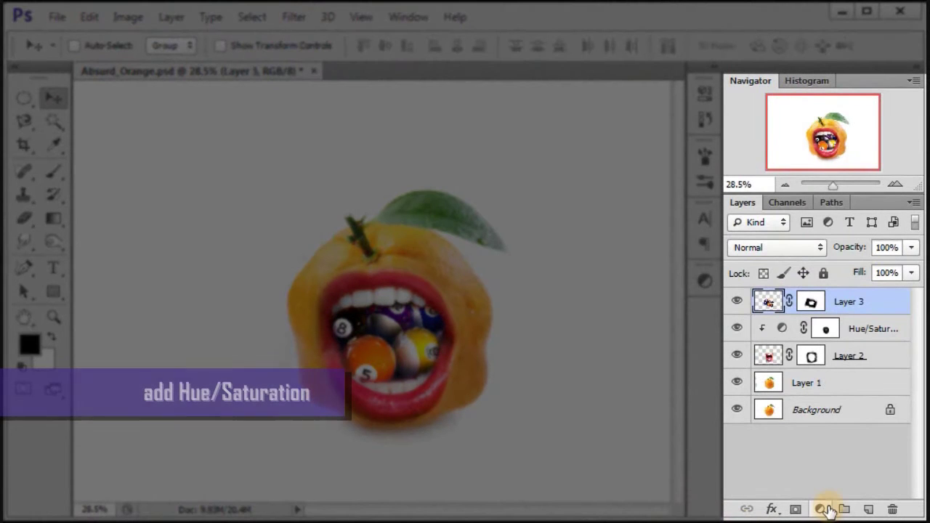
Step: Add a Hue/Saturation adjustment to the balls: Hue -12, Saturation -16, Lightness -14
left_click(821, 510)
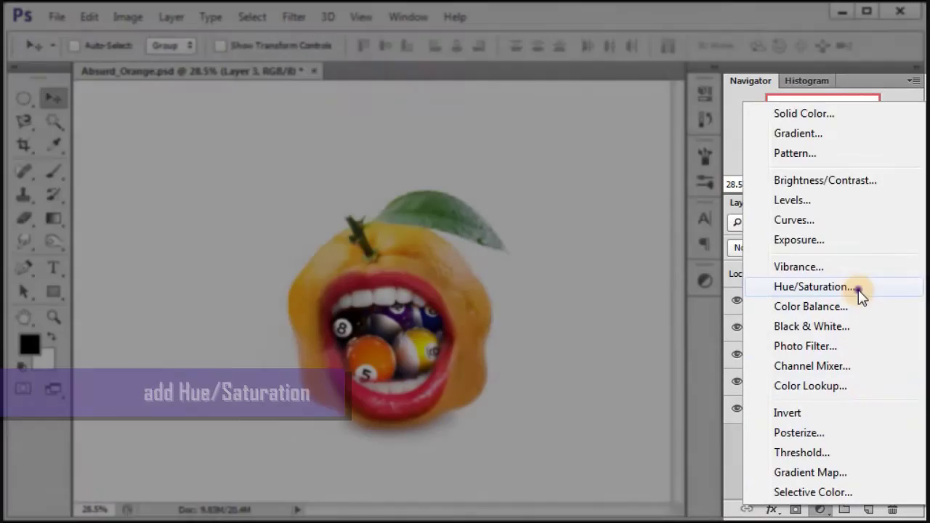
left_click(814, 287)
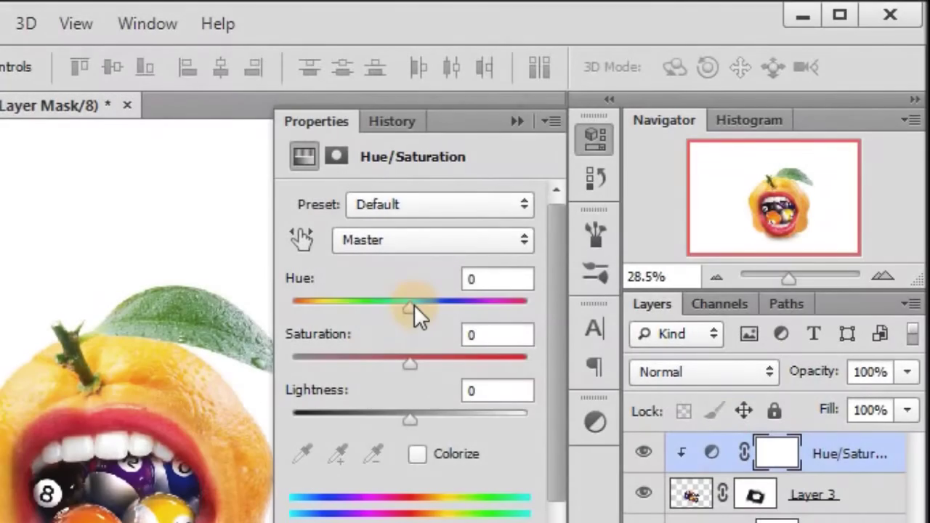
left_click_drag(415, 305, 396, 305)
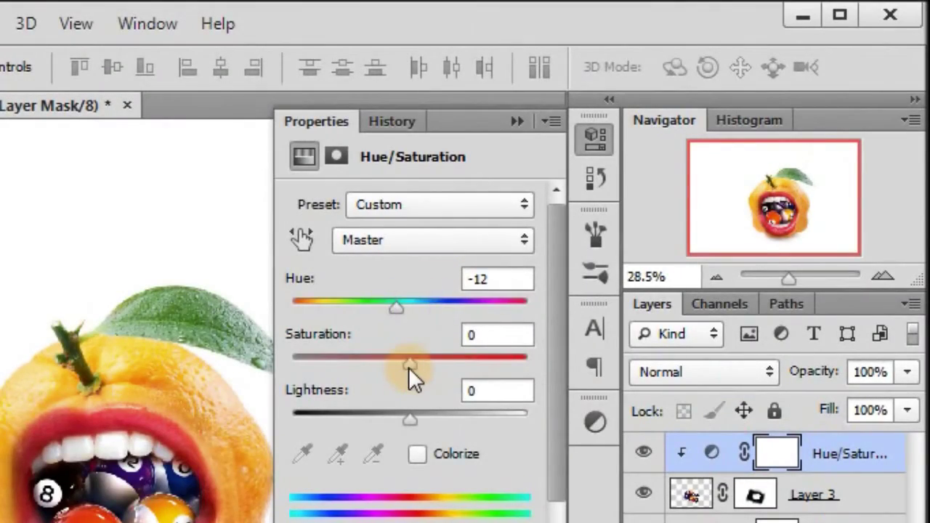
left_click_drag(409, 368, 385, 365)
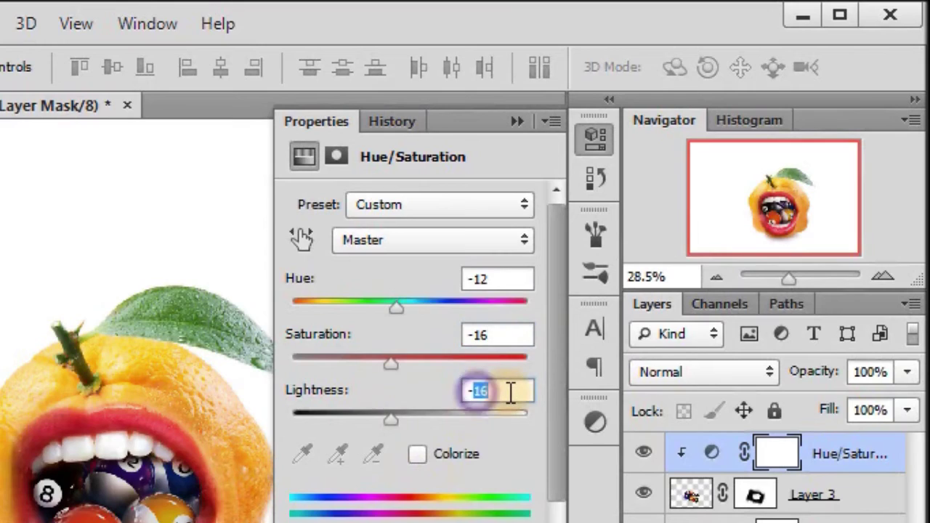
type("-14")
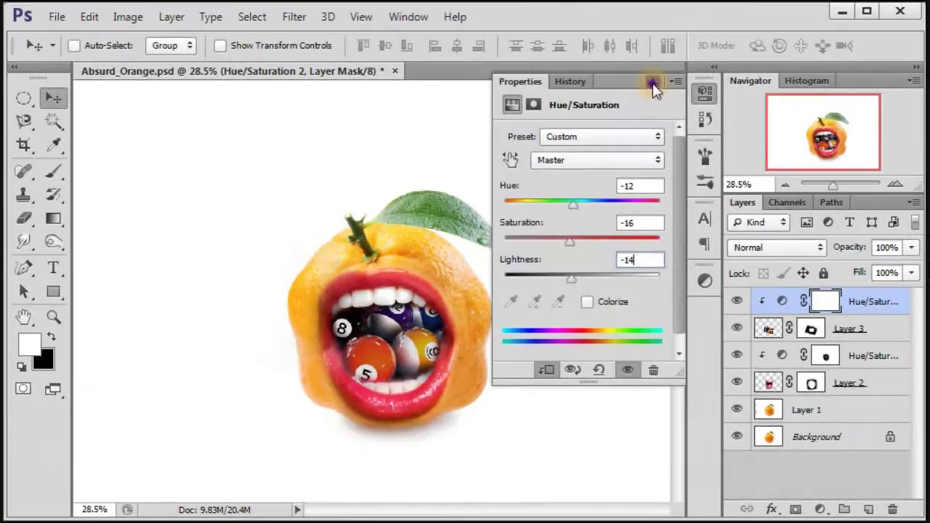
Step: Toggle the adjustment off and on to compare, then open No_1.png in Photoshop
left_click(653, 83)
left_click(738, 303)
left_click(739, 303)
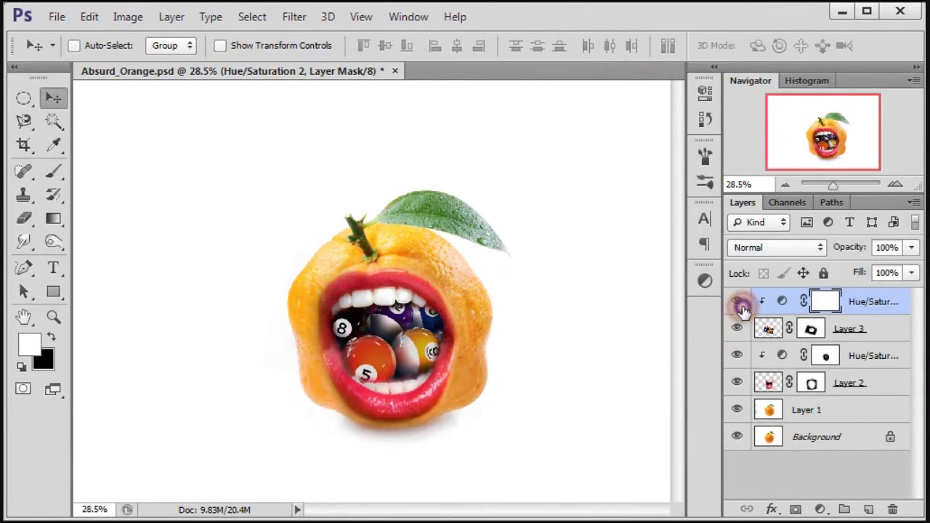
left_click(739, 303)
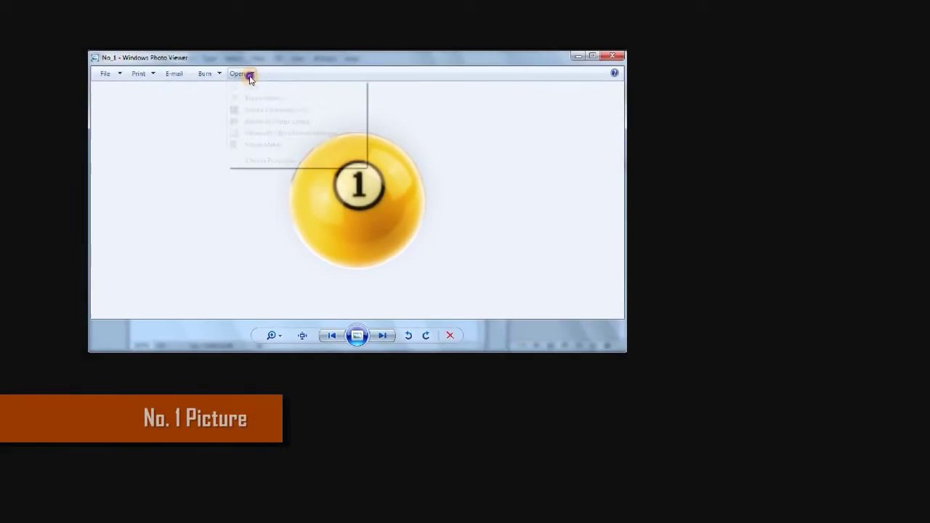
left_click(273, 110)
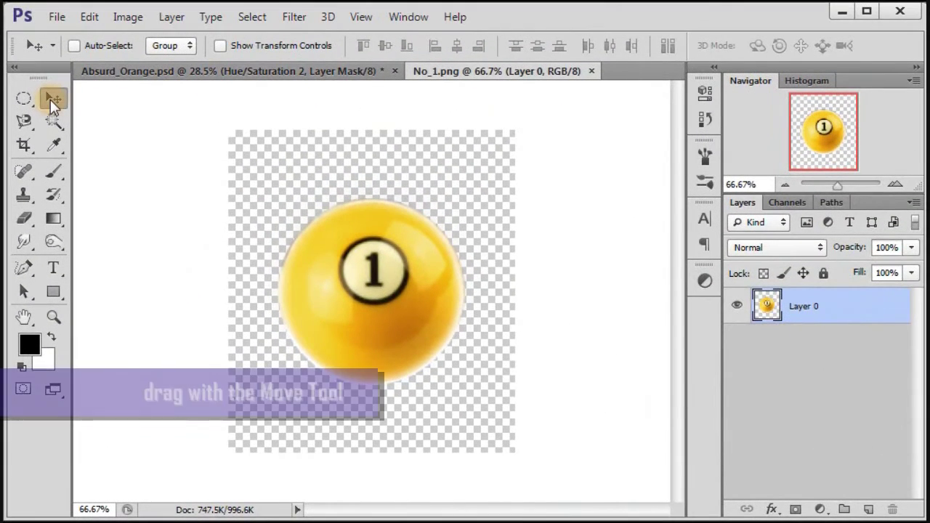
Step: Copy the No. 1 ball layer into Absurd_Orange.psd and close No_1.png
mouse_move(346, 302)
left_mouse_down()
mouse_move(291, 79)
mouse_move(284, 373)
left_mouse_up()
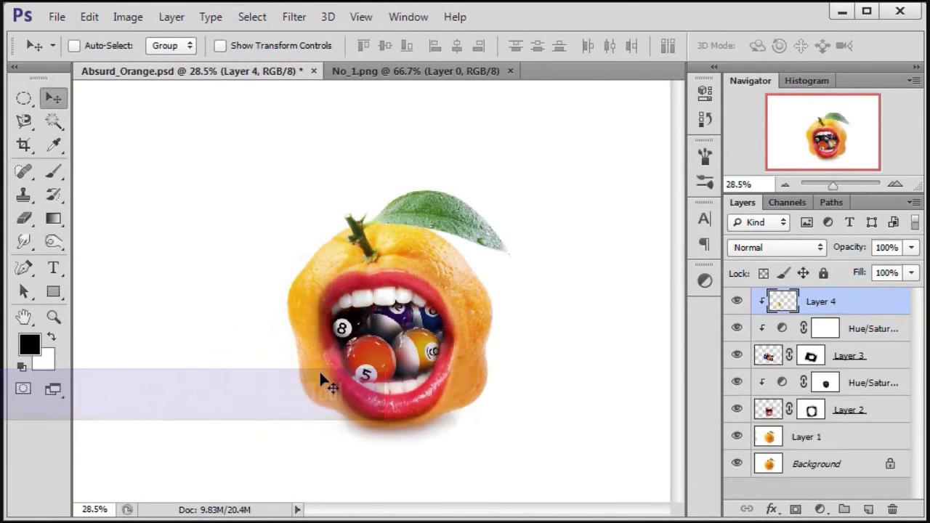
left_click(481, 66)
left_click(510, 71)
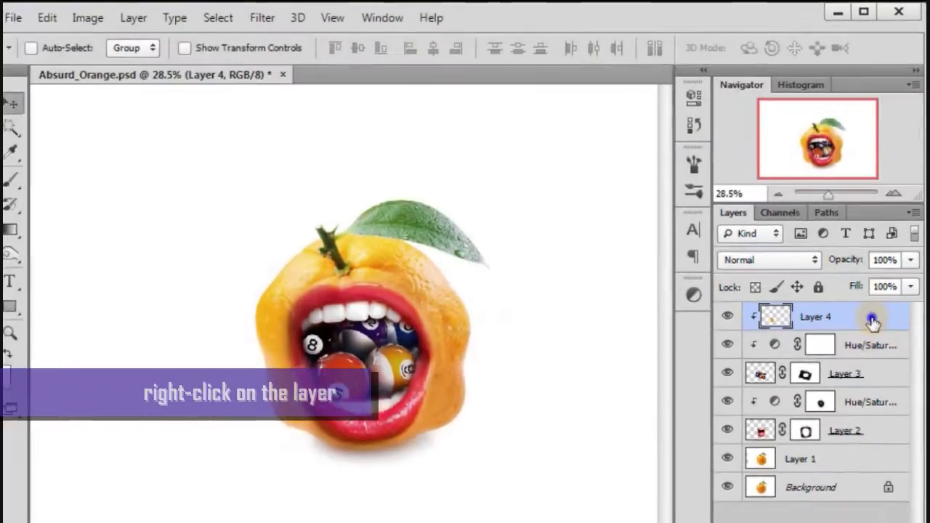
Step: Release Layer 4's clipping mask and place the ball beside the orange's lower left
right_click(876, 306)
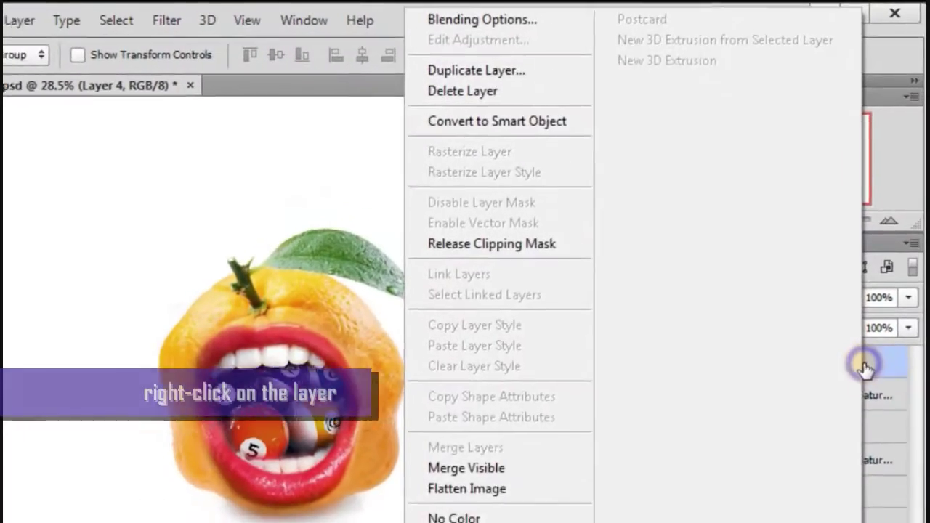
left_click(550, 261)
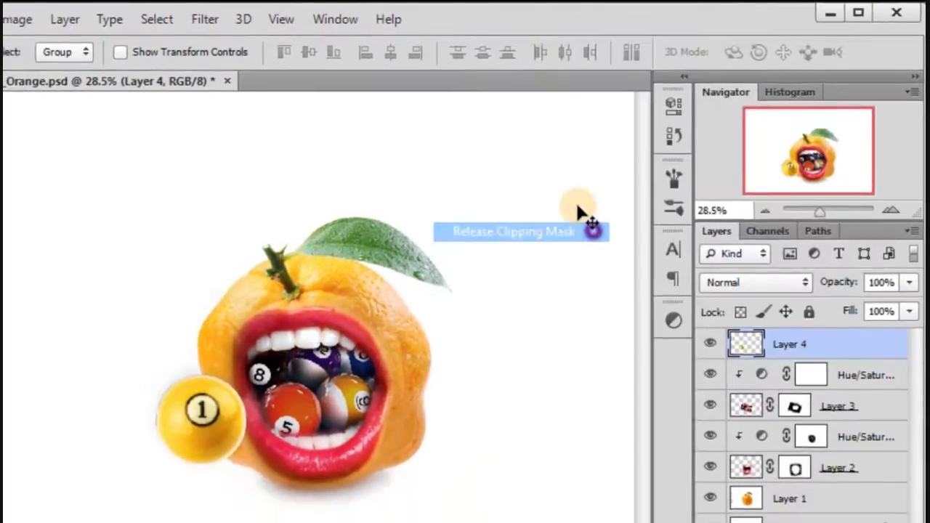
left_click_drag(304, 385, 287, 430)
key("shift+Left")
key("shift+Left")
key("shift+Left")
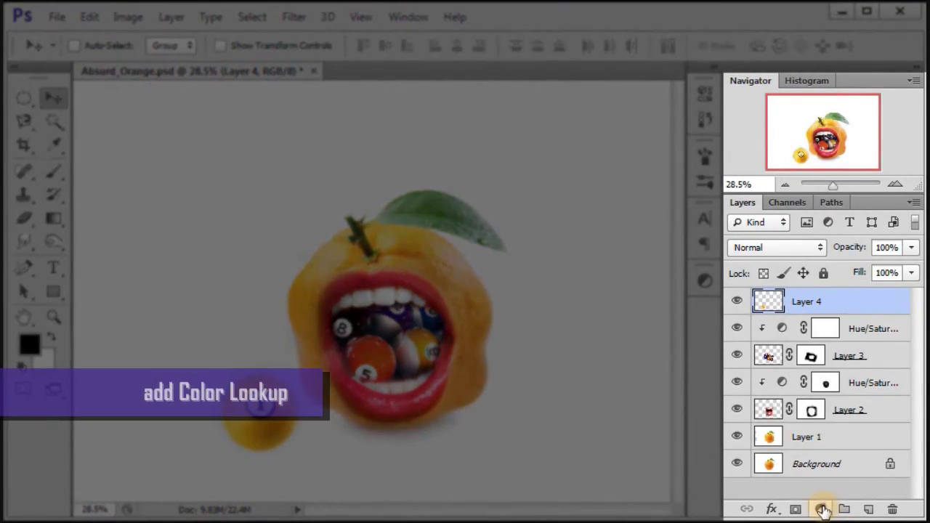
Step: Add a Color Lookup layer using 3Strip.look, blended in Darken mode
left_click(822, 509)
left_click(847, 387)
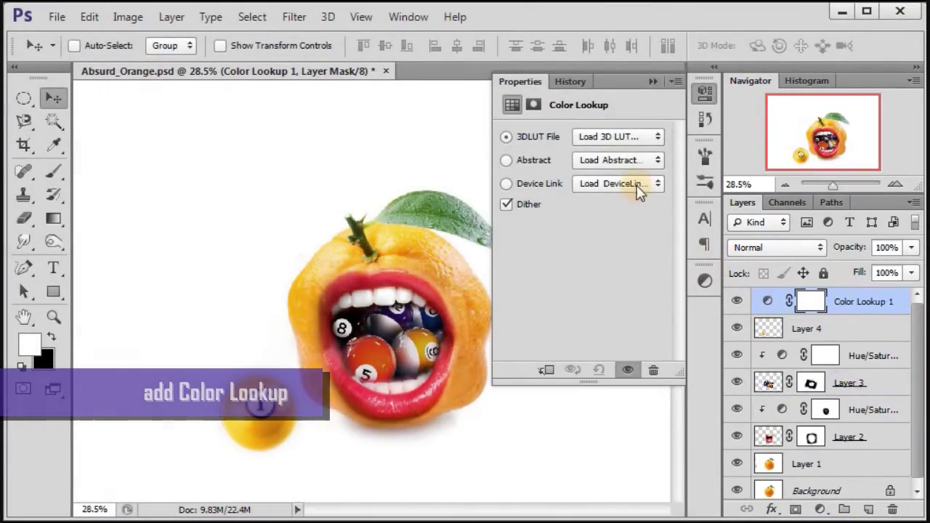
left_click(627, 138)
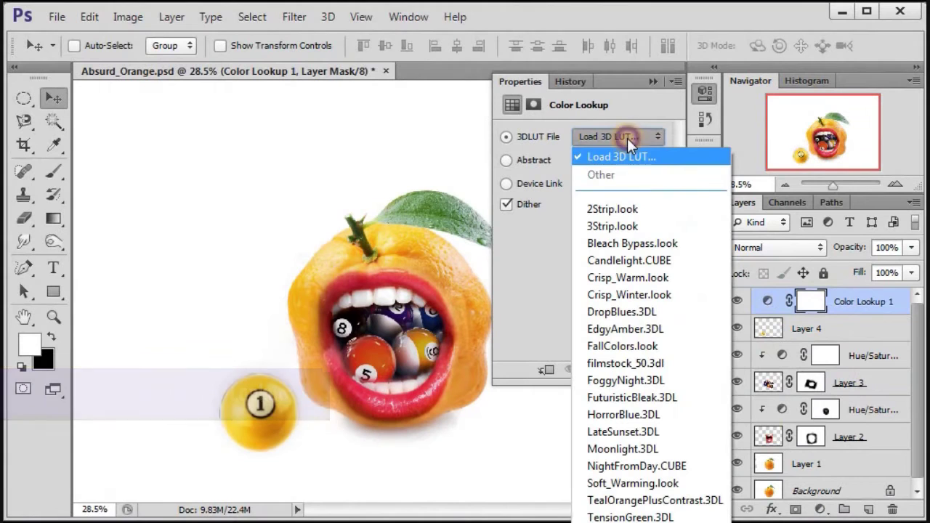
left_click(663, 231)
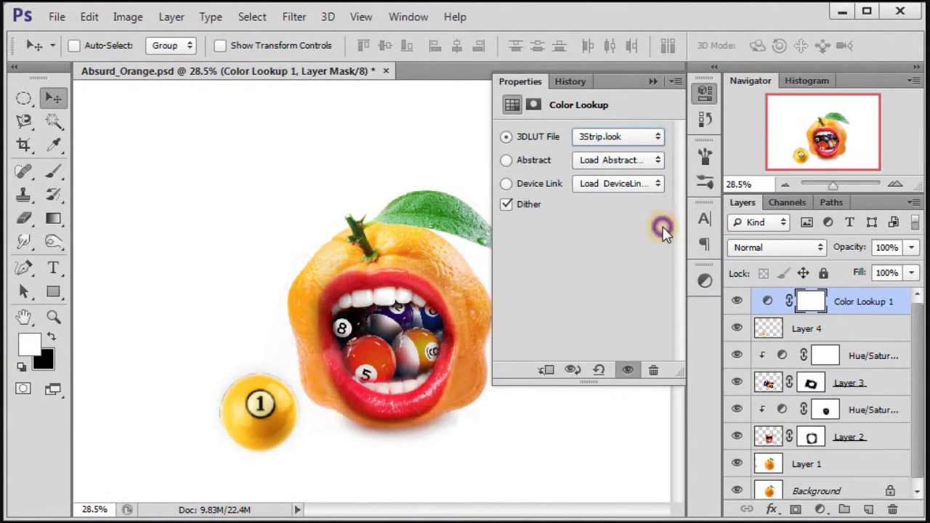
left_click(654, 83)
left_click(769, 245)
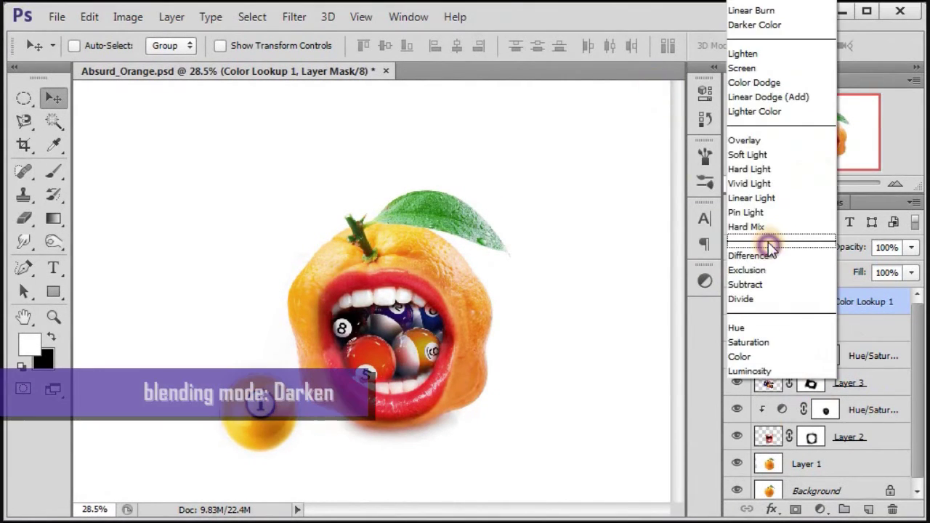
left_click(749, 2)
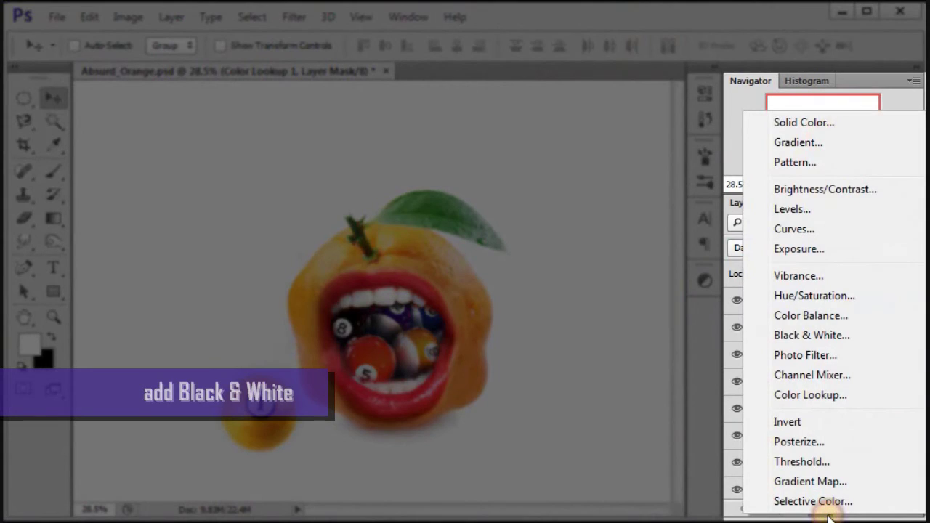
Step: Add a Default Black & White layer in Soft Light at 30% opacity, then hide it to compare
left_click(807, 335)
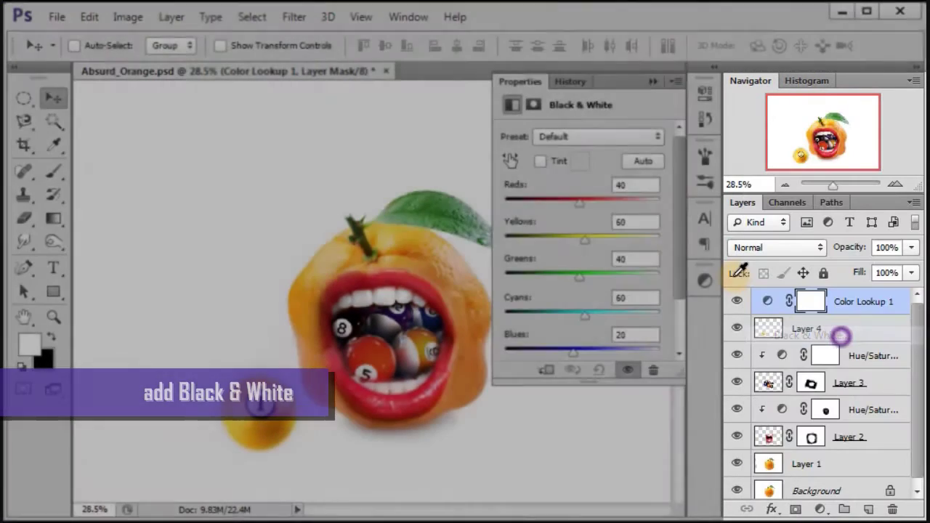
left_click(597, 138)
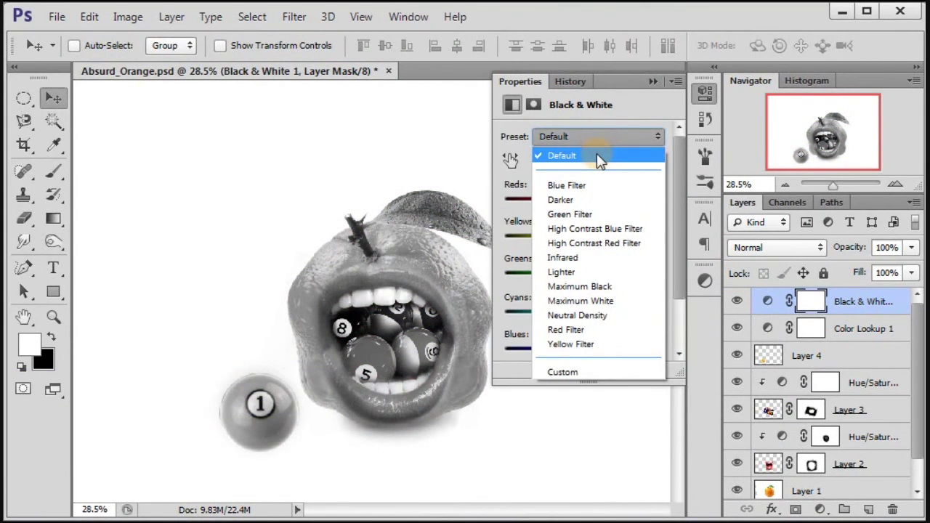
left_click(597, 155)
left_click(653, 82)
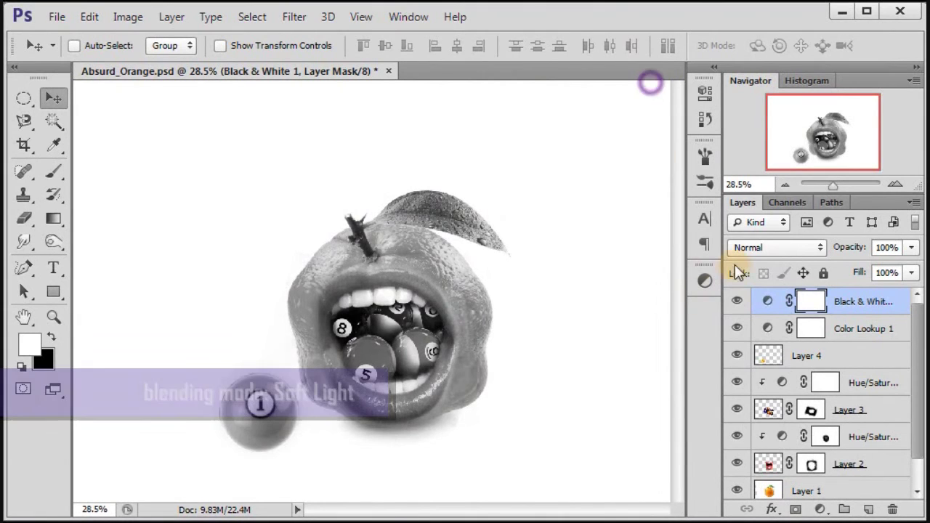
left_click(762, 246)
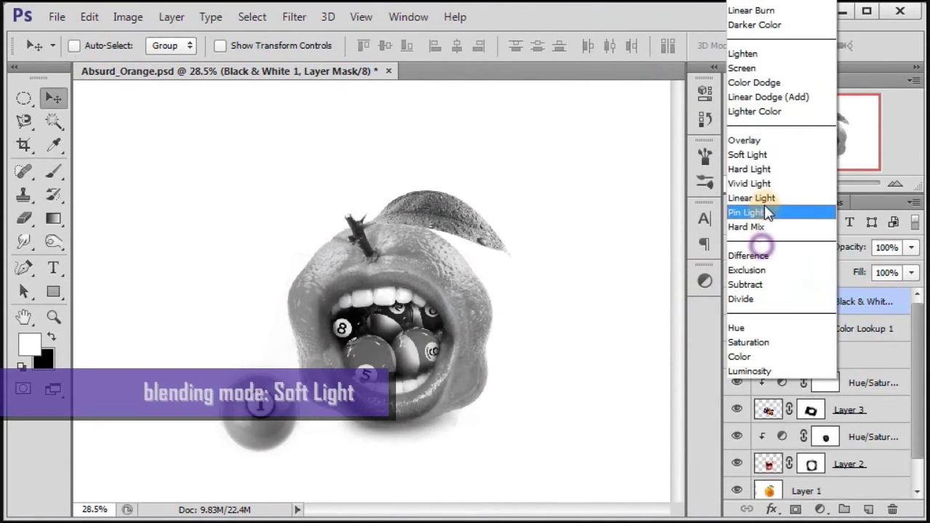
left_click(766, 155)
left_click(878, 247)
type("30")
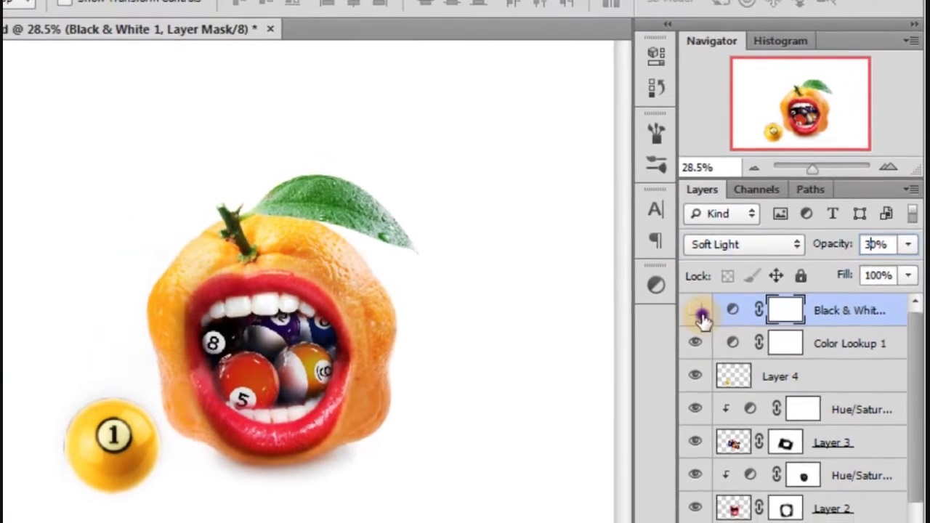
left_click(674, 314)
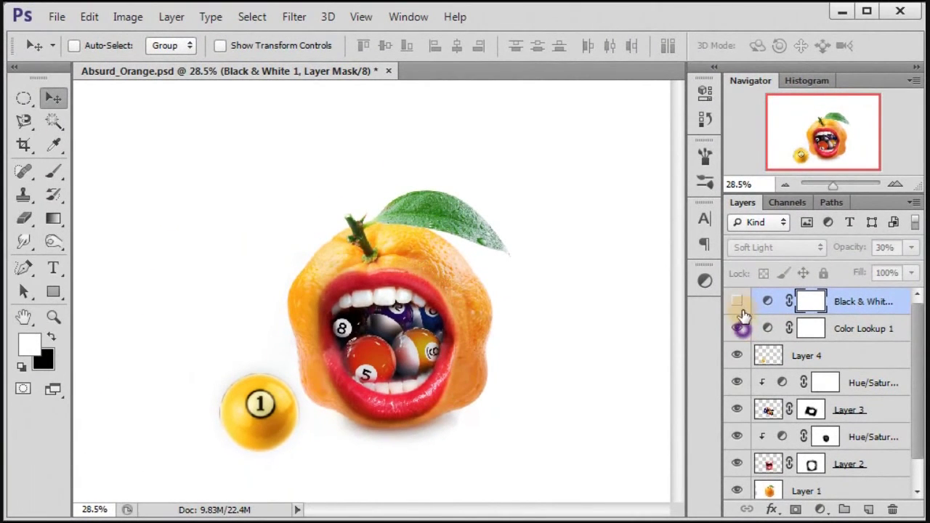